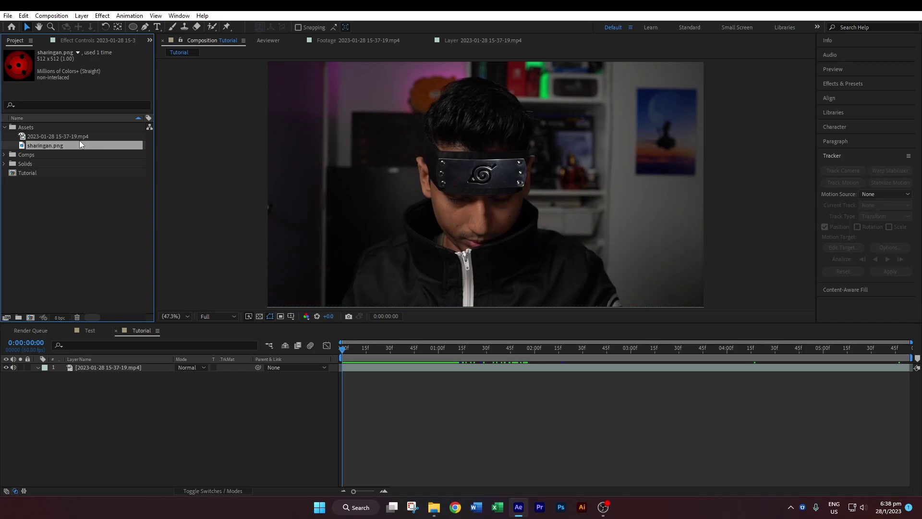
click(83, 138)
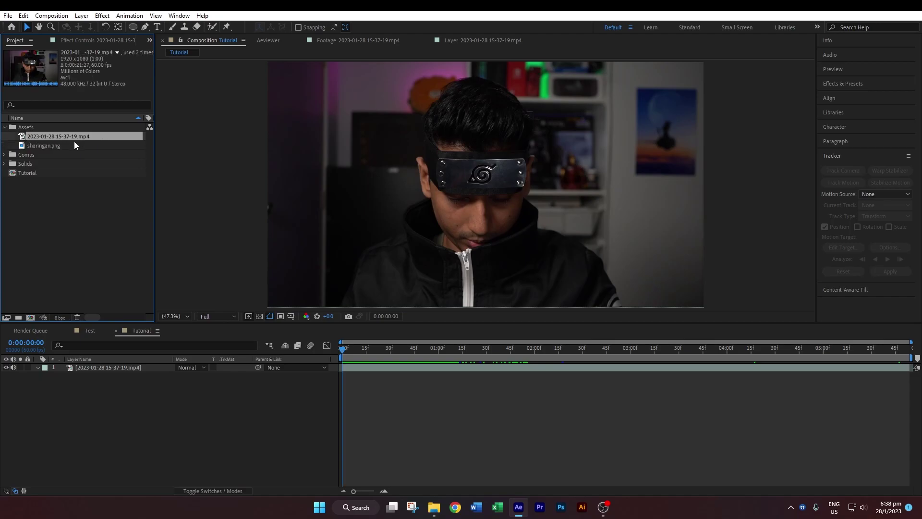
click(69, 147)
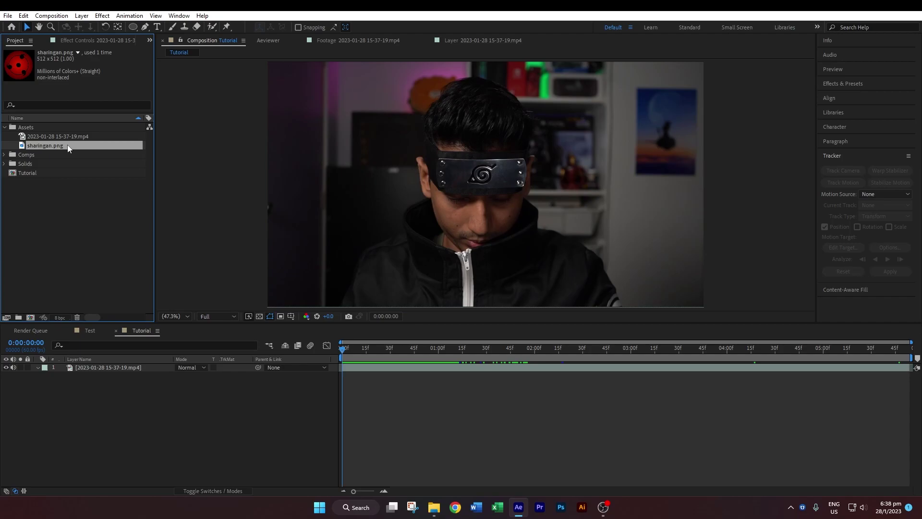
click(61, 138)
mouse_move(38, 134)
mouse_down()
mouse_move(30, 316)
mouse_move(51, 138)
mouse_up()
right_click(61, 233)
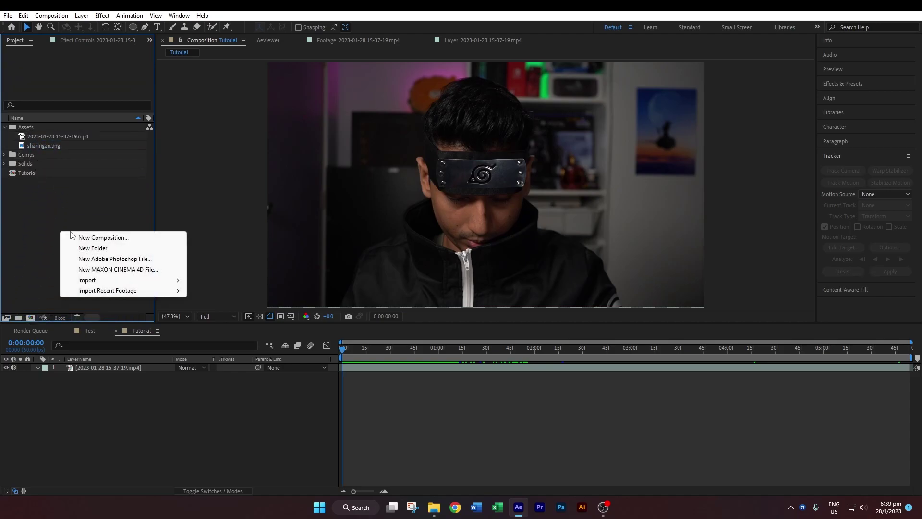
click(87, 237)
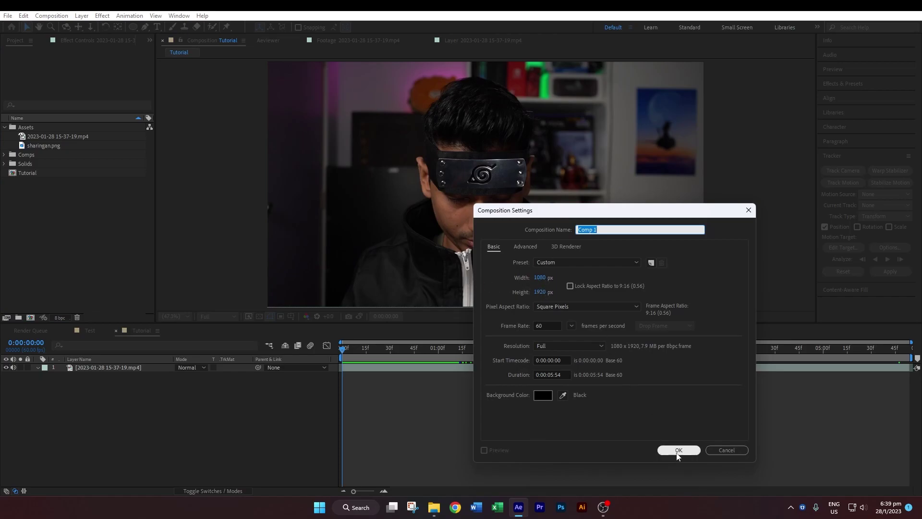
click(727, 450)
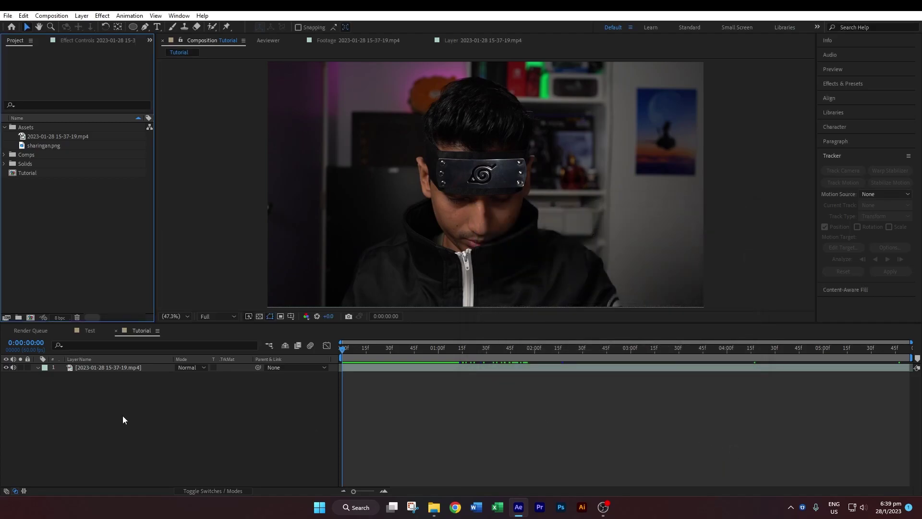
- Go to 0:00:02:07, where the eyes are open, and start Track Motion on the video layer
click(128, 369)
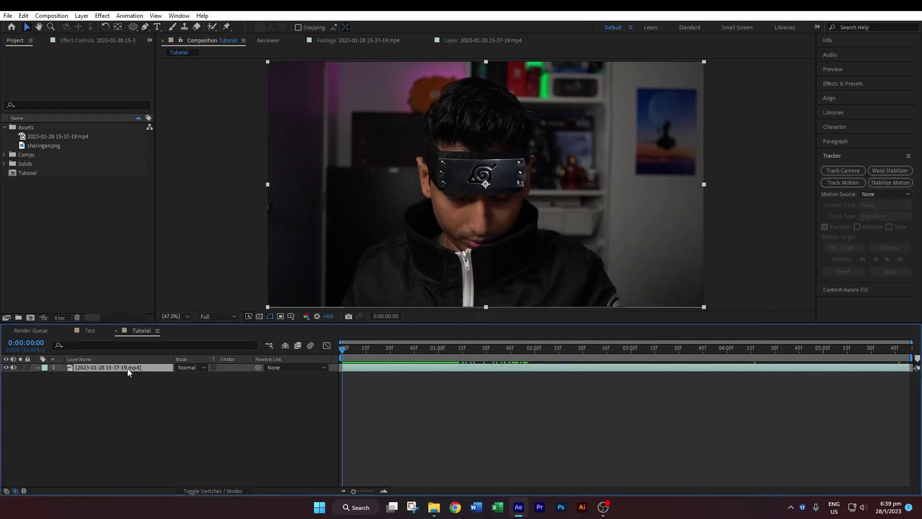
drag(461, 347, 546, 348)
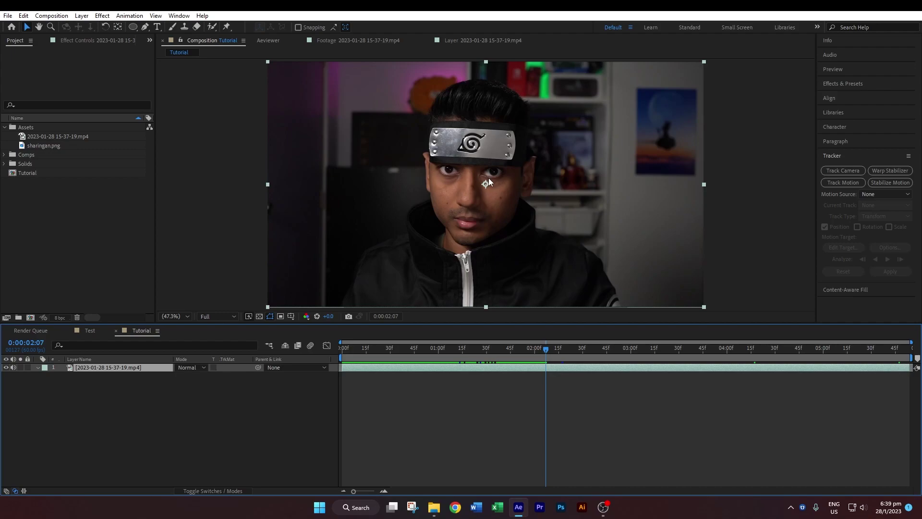
right_click(129, 368)
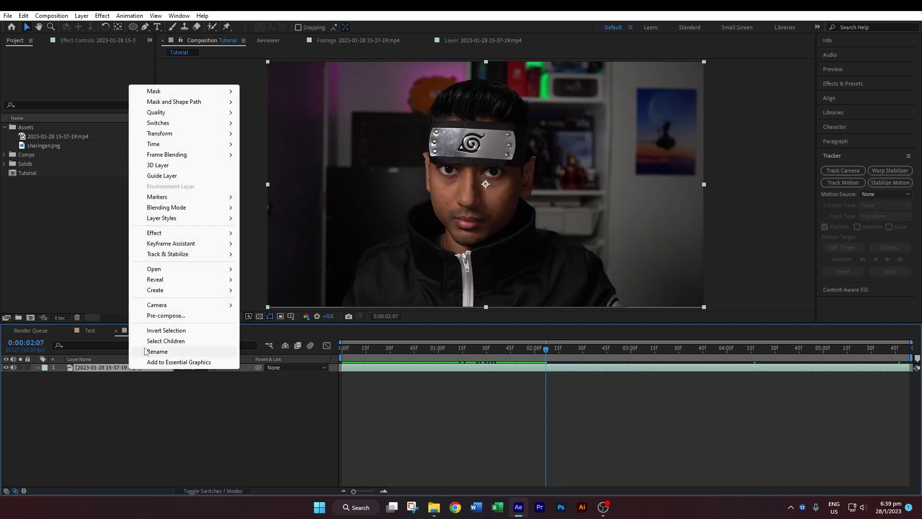
mouse_move(196, 255)
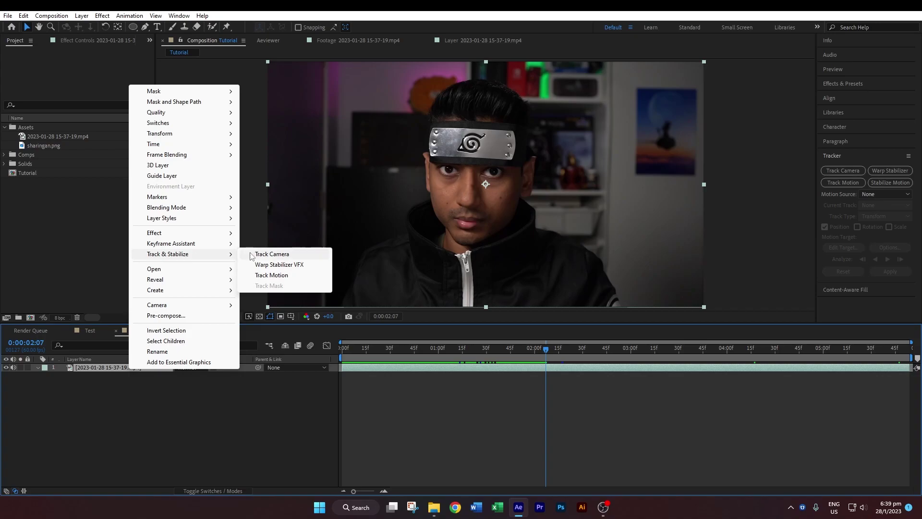
click(269, 275)
- Centre the track point on the pupil of the eye on the image's right at 0:00:02:07
key(h)
drag(585, 156, 482, 198)
key(v)
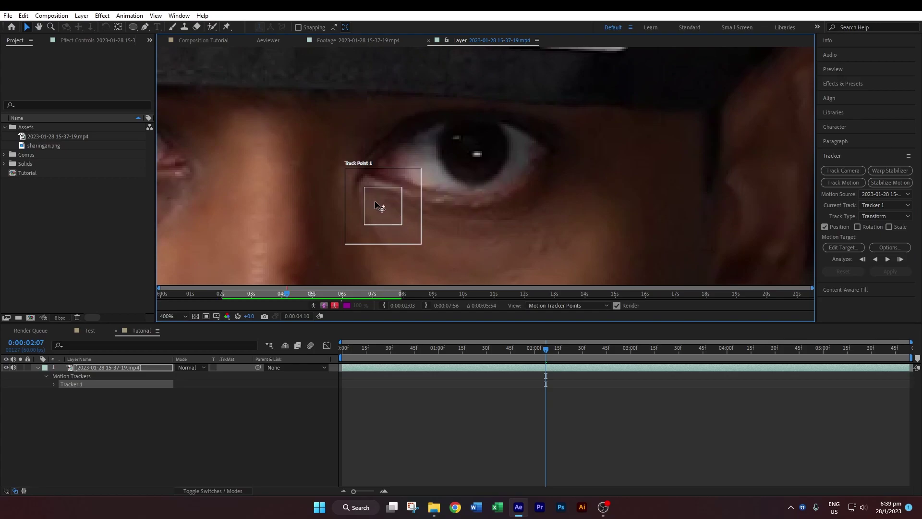
drag(385, 215, 464, 169)
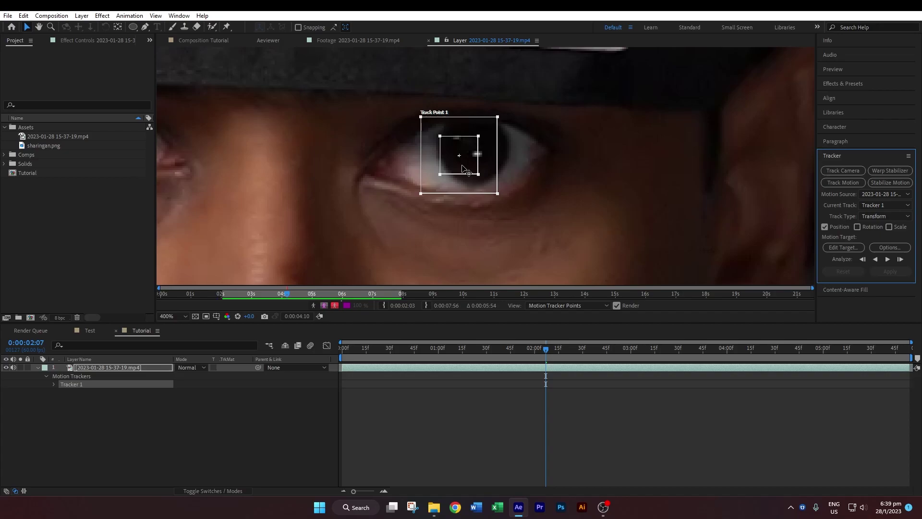
drag(462, 165, 482, 168)
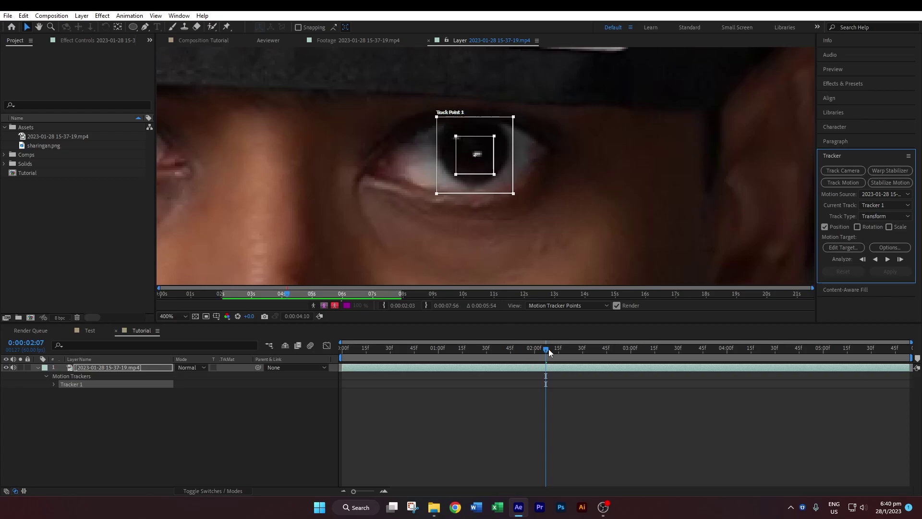
- Place the track point on the same eye's pupil at 0:00:03:49 and analyse the motion forward to the clip's end
drag(546, 350, 709, 353)
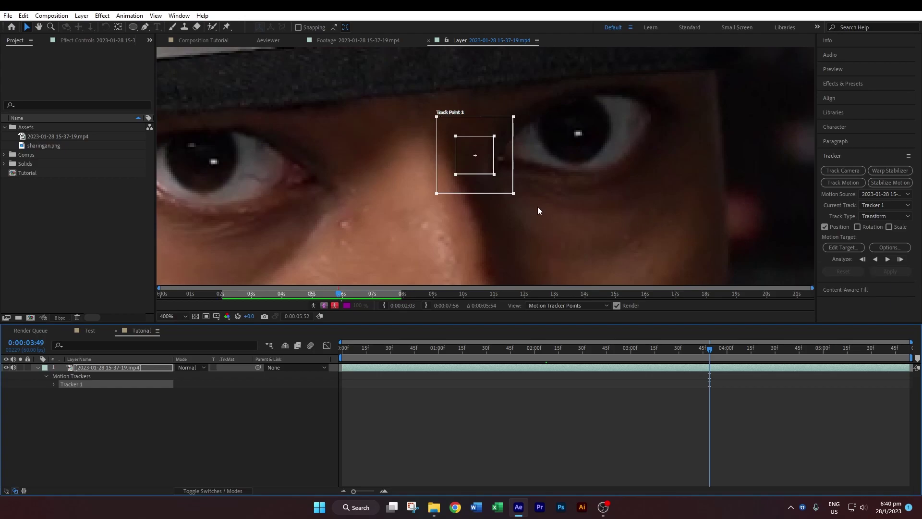
drag(472, 168, 574, 148)
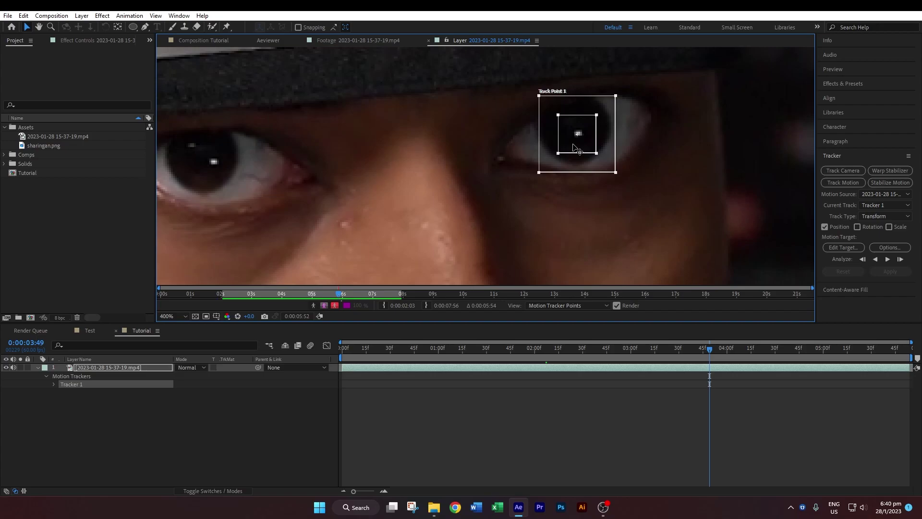
click(887, 259)
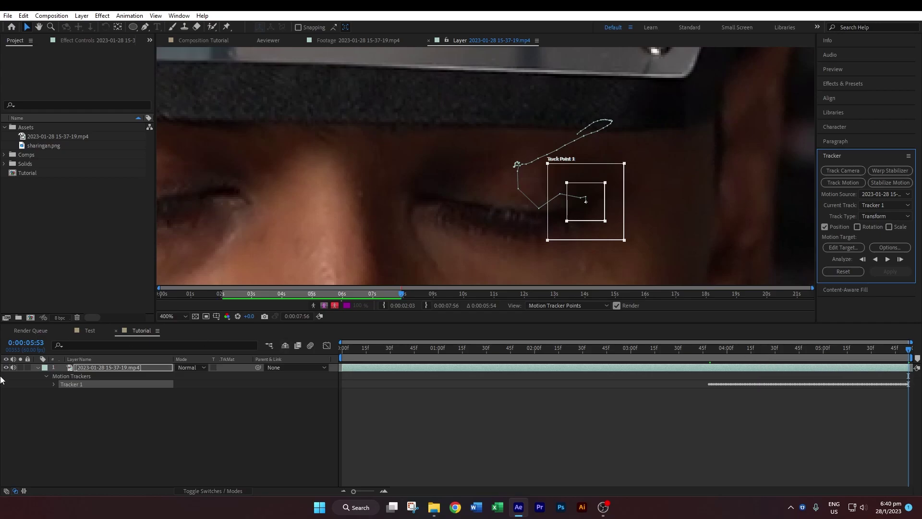
- Reveal the video layer's tracking keyframes and analyse the motion backward from 0:00:03:49
click(97, 366)
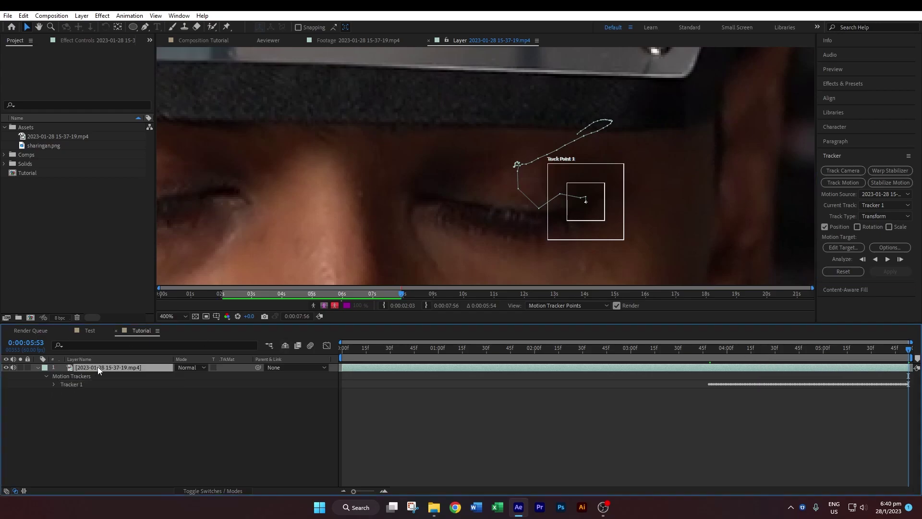
key(u)
key(u)
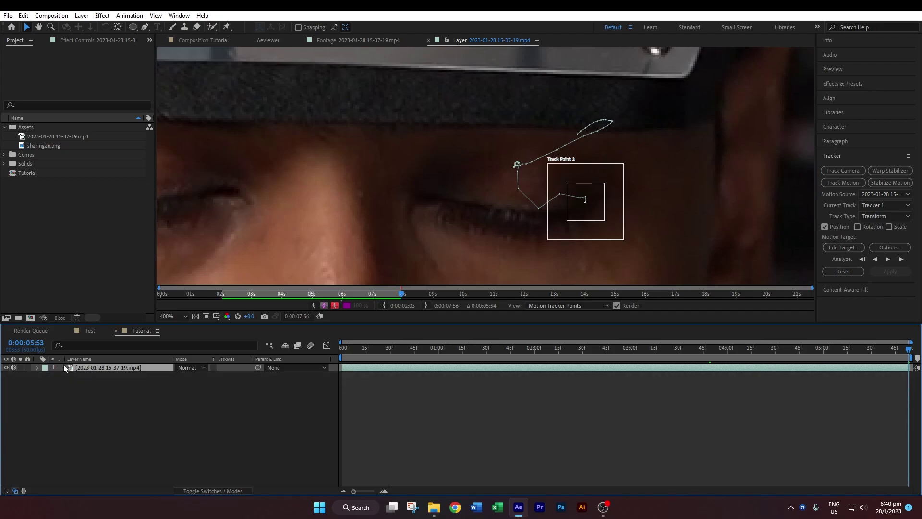
click(38, 367)
click(38, 368)
key(u)
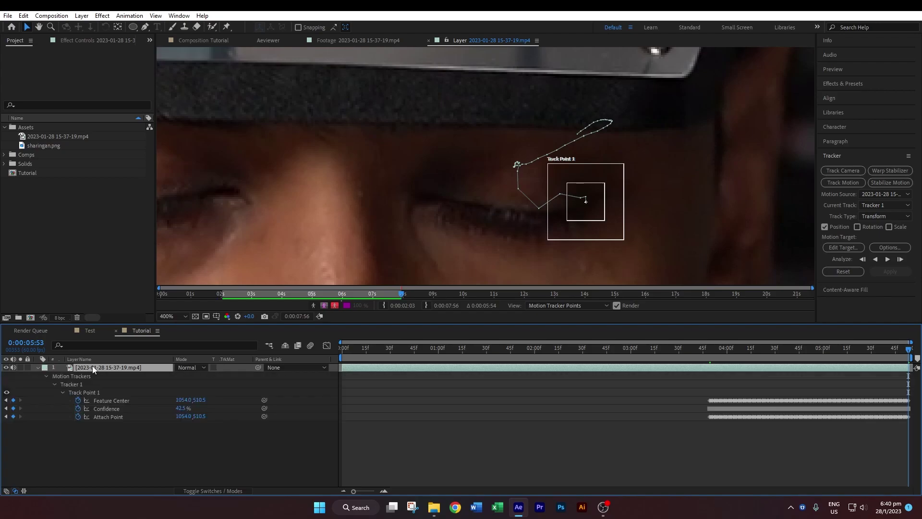
drag(716, 347, 706, 347)
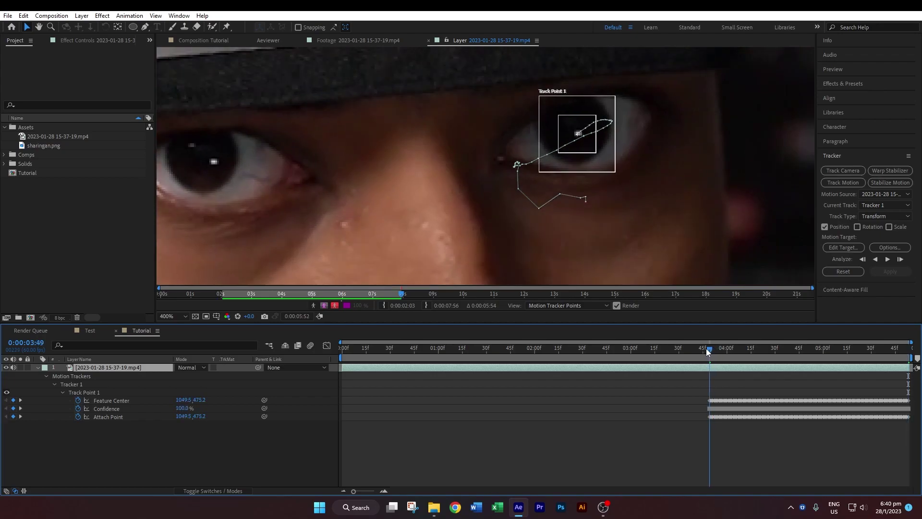
click(876, 259)
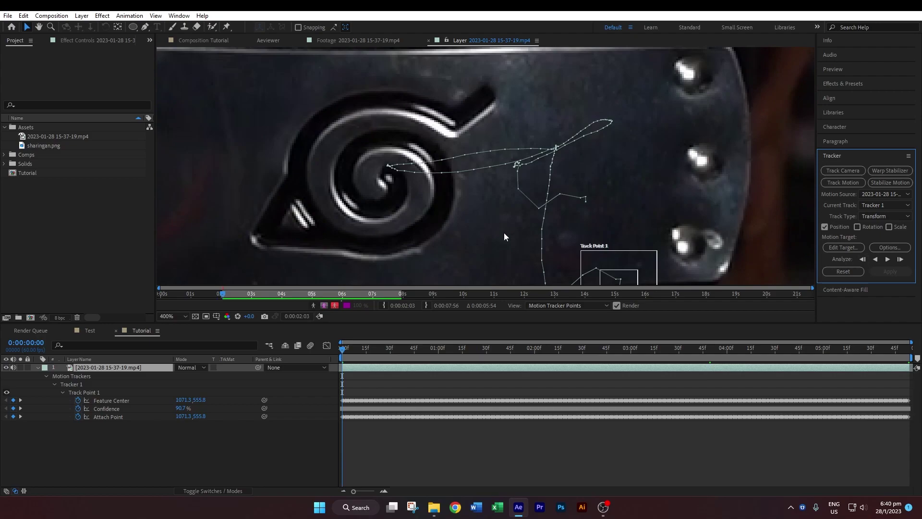
- Examine how well the track point follows the pupil frame by frame around 0:00:00:08 to 0:00:00:13
scroll(504, 233, down, 2)
drag(504, 235, 436, 177)
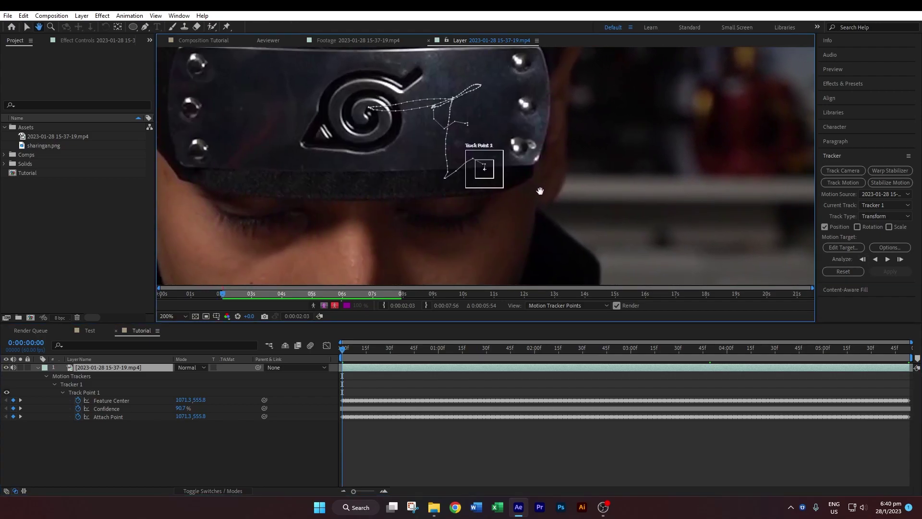
click(363, 351)
key(period)
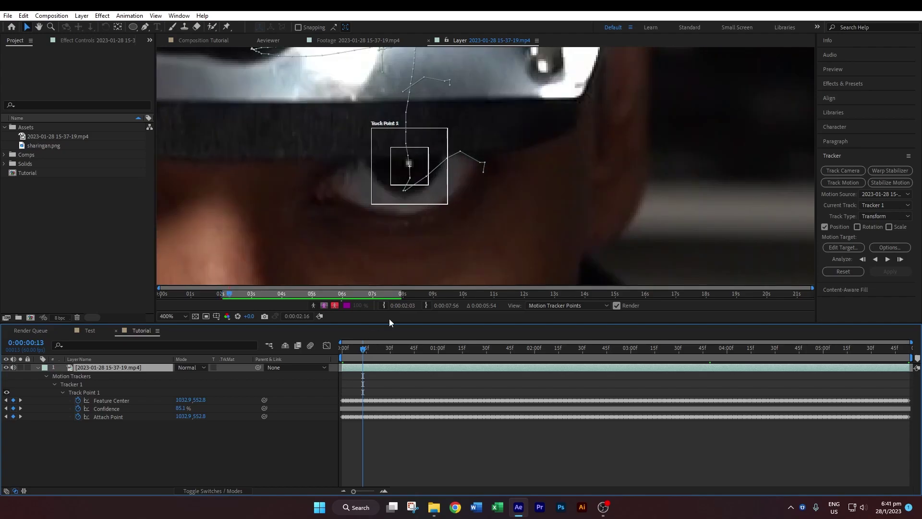
drag(363, 355, 357, 352)
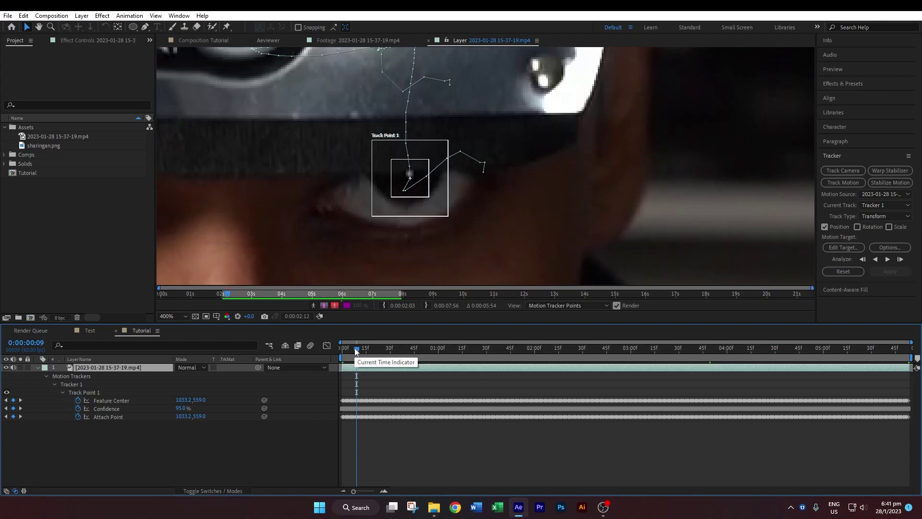
drag(356, 352, 357, 352)
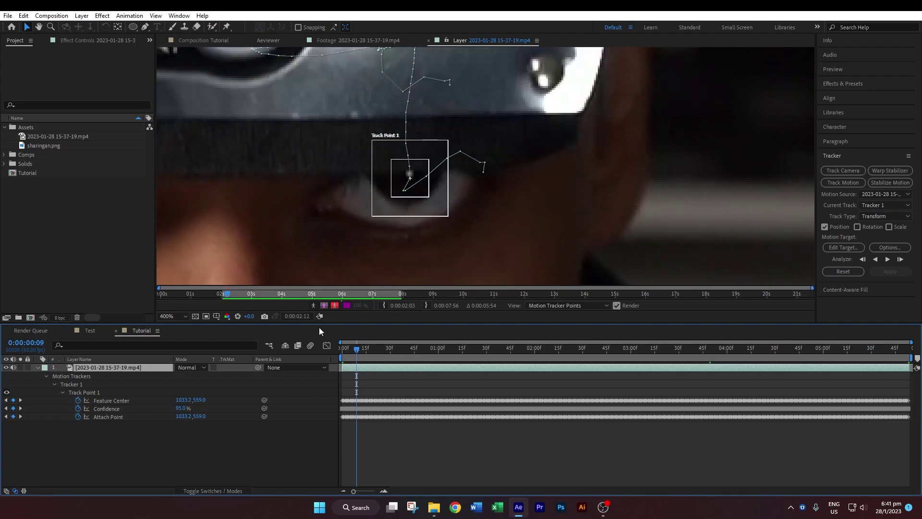
key(Page_Down)
key(Page_Down)
key(Page_Down)
key(Page_Down)
key(Page_Down)
key(Page_Up)
key(Page_Up)
key(Page_Up)
key(Page_Up)
key(Page_Up)
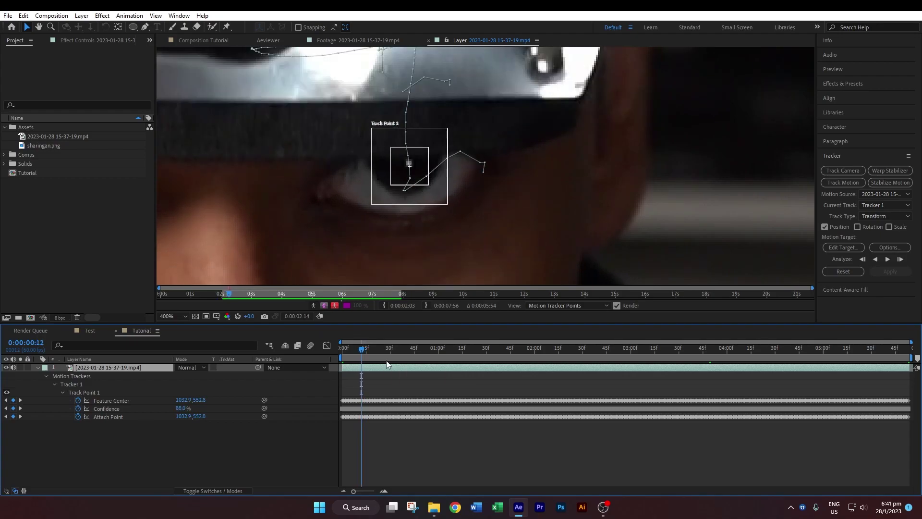
key(Page_Up)
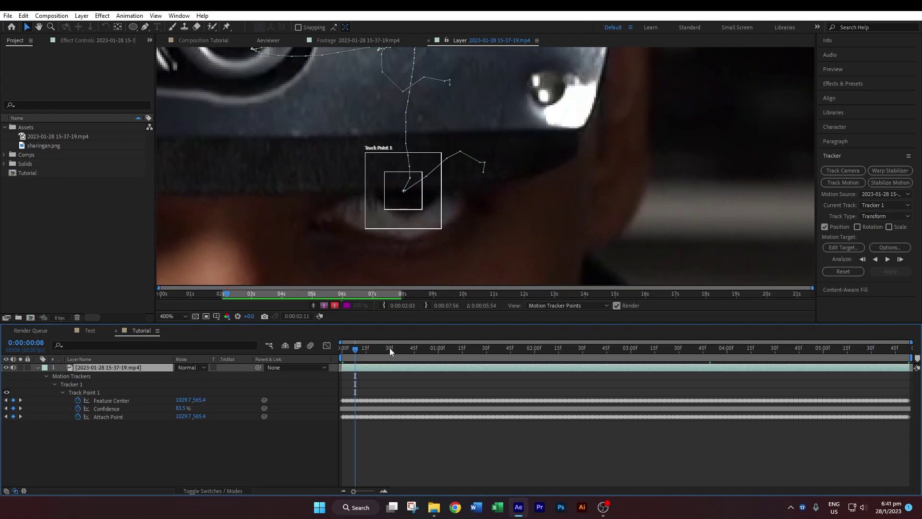
- Correct the track point's position over the partly covered pupil at 0:00:00:08 and 0:00:00:07
drag(413, 198, 419, 186)
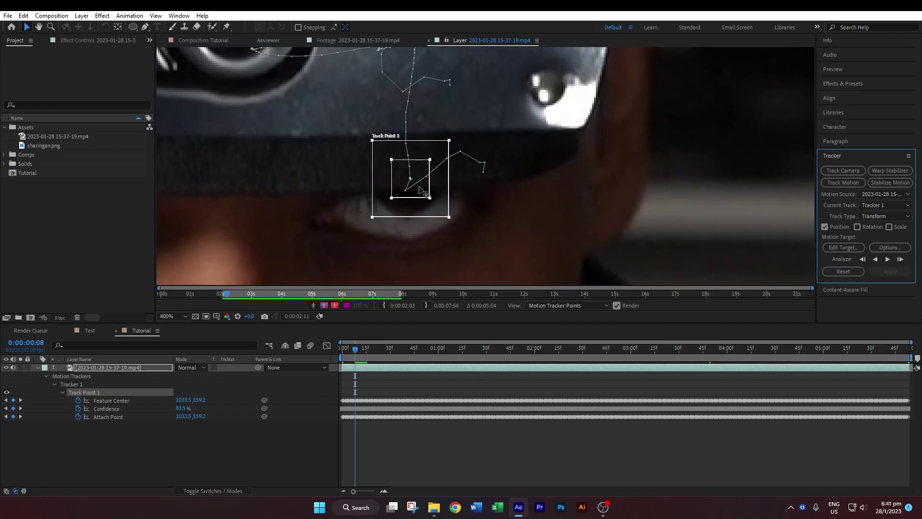
click(419, 187)
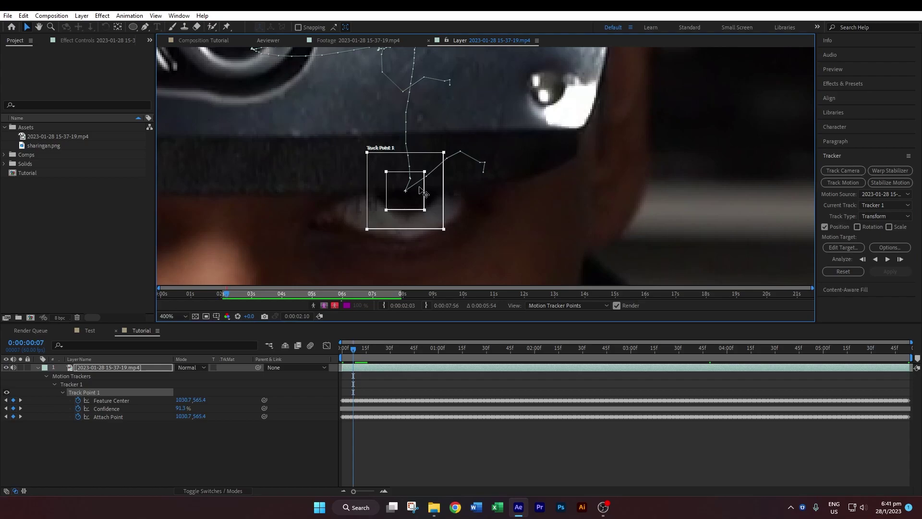
key(Page_Up)
key(Page_Up)
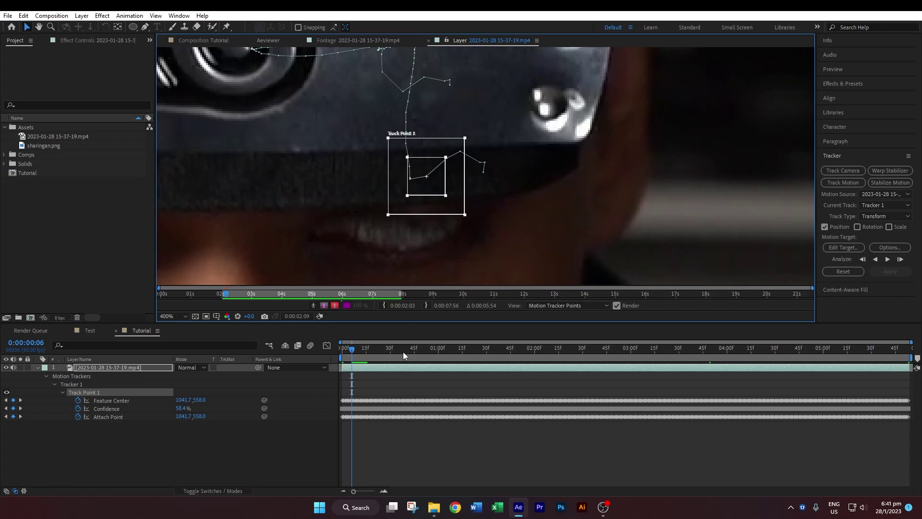
- Correct the track point's position over the closing eye at 0:00:05:46 and 0:00:05:47
click(576, 349)
drag(604, 358, 890, 370)
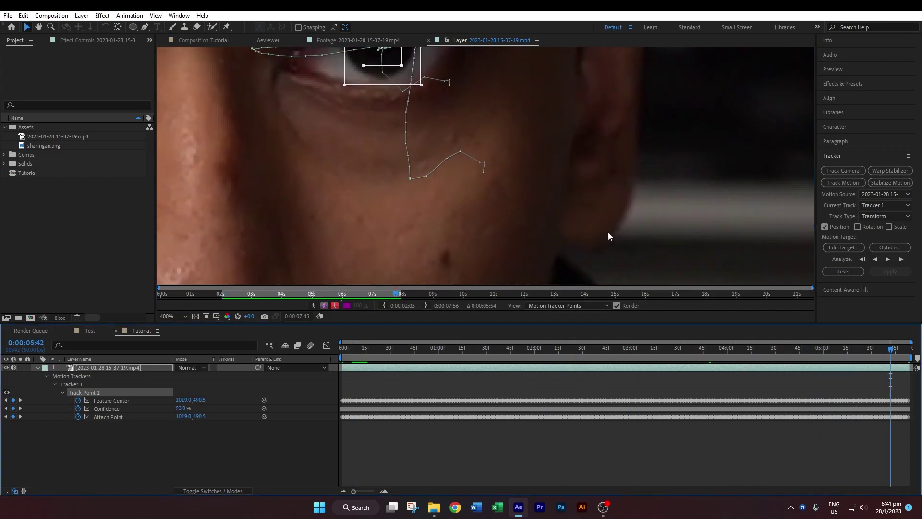
drag(464, 162, 451, 208)
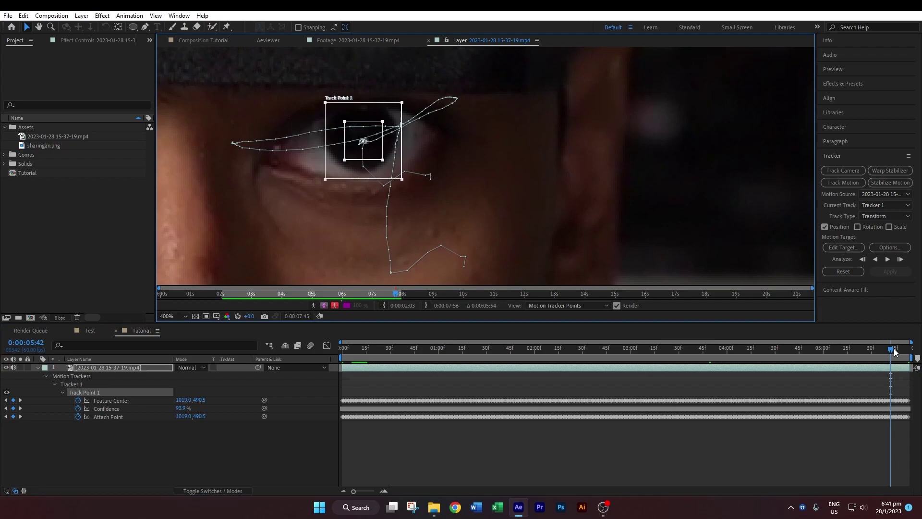
click(895, 349)
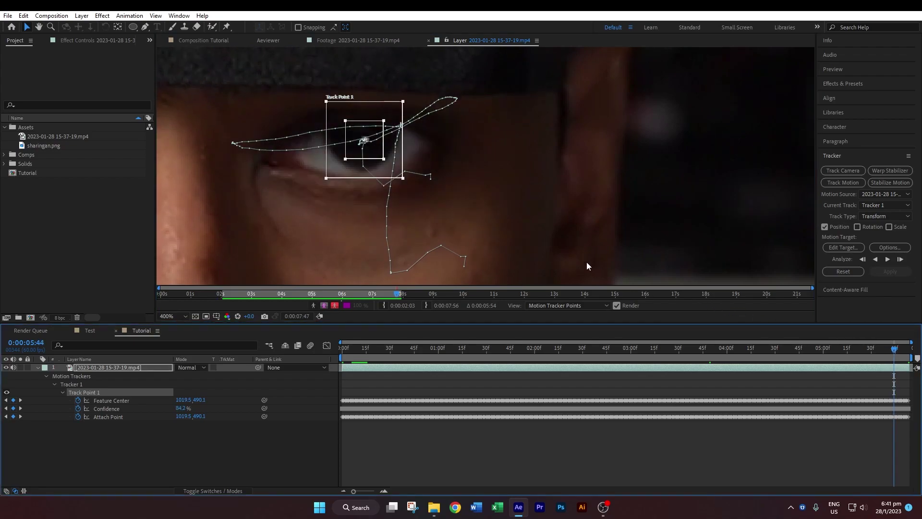
drag(378, 158, 380, 148)
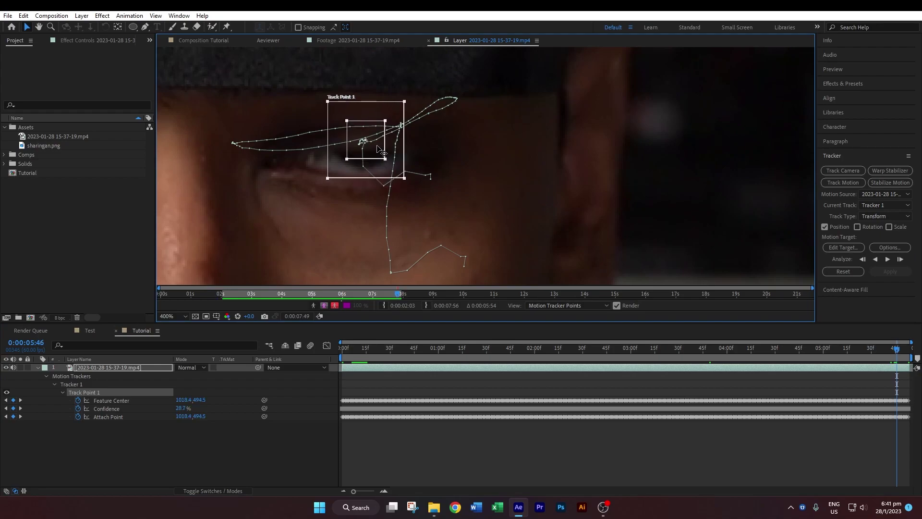
key(Page_Down)
key(Page_Down)
drag(377, 153, 374, 140)
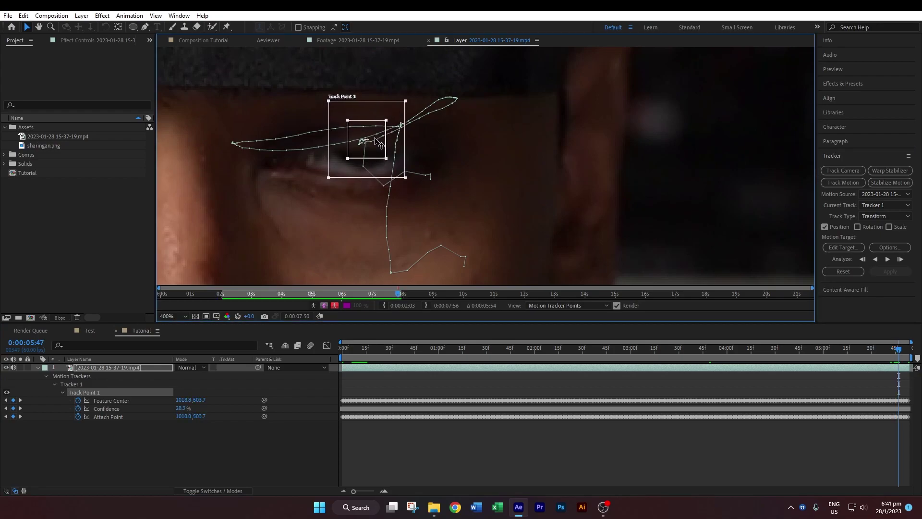
key(Page_Down)
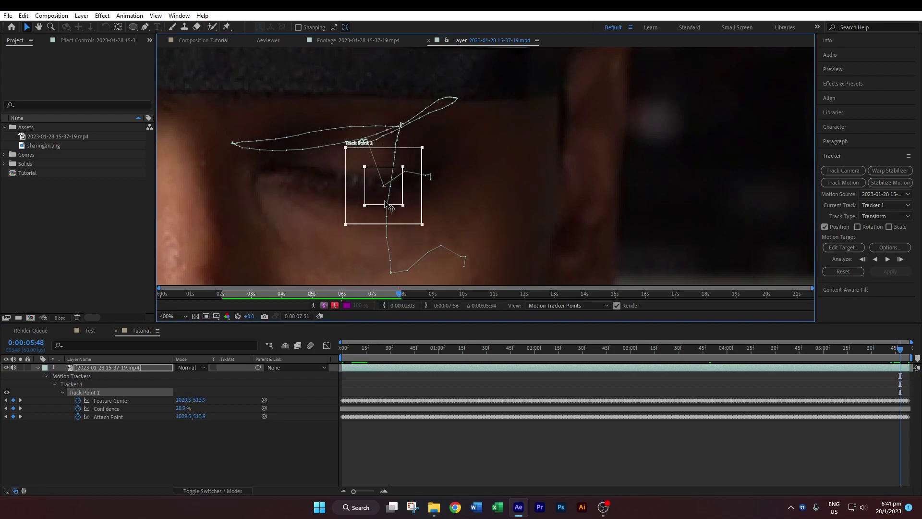
key(comma)
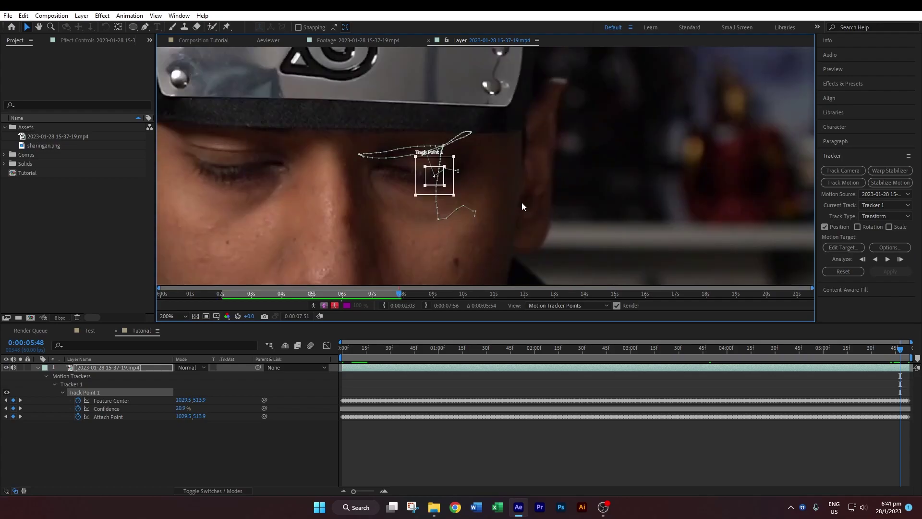
- Create a null object and apply the tracked motion to it in the X and Y dimensions
right_click(159, 438)
mouse_move(236, 319)
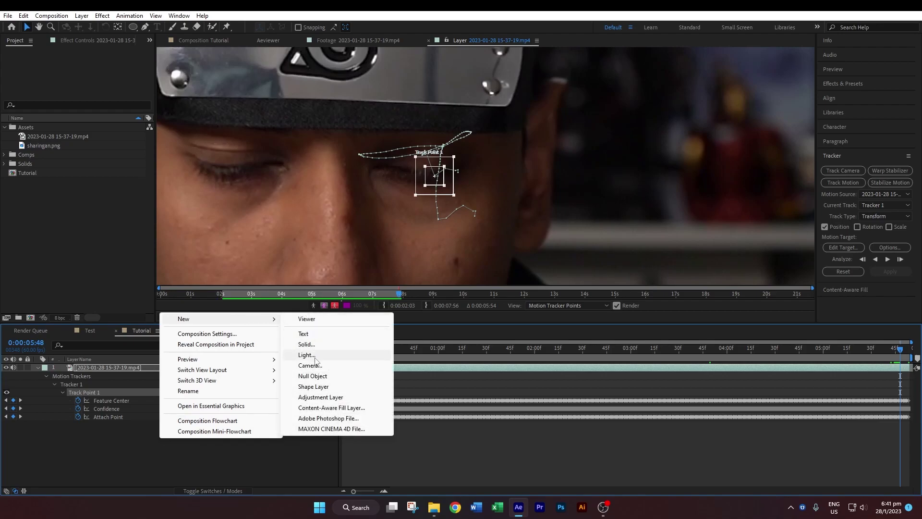
click(316, 376)
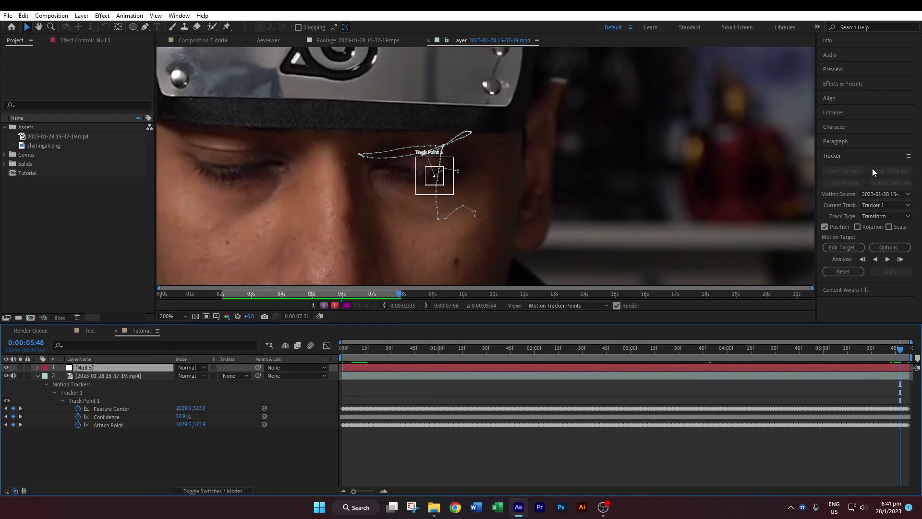
click(839, 248)
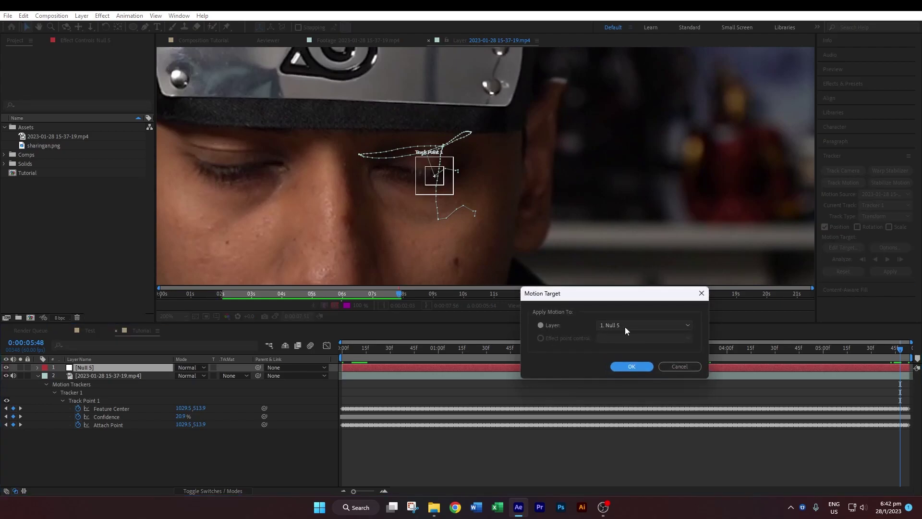
click(631, 366)
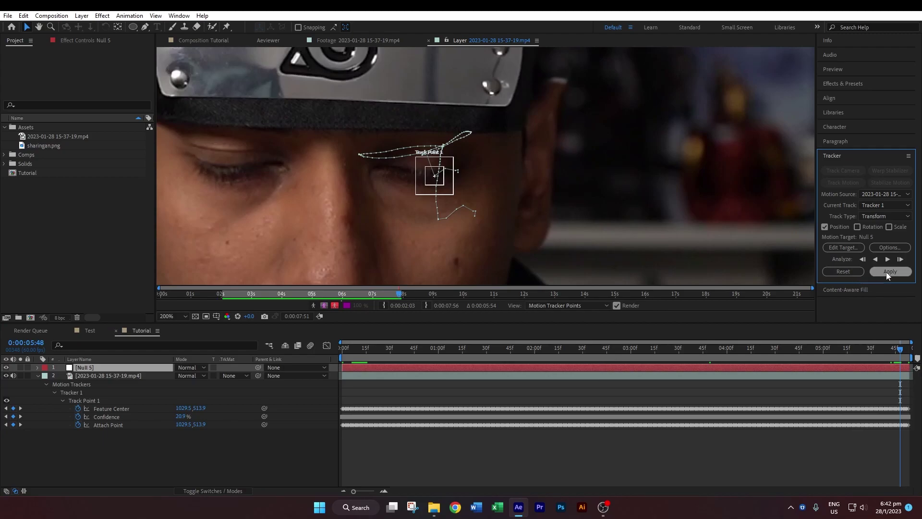
click(888, 272)
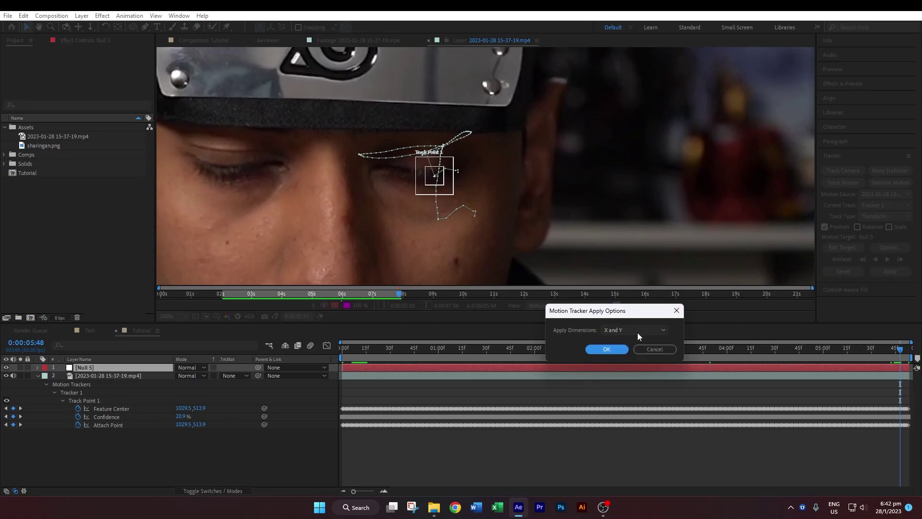
click(606, 349)
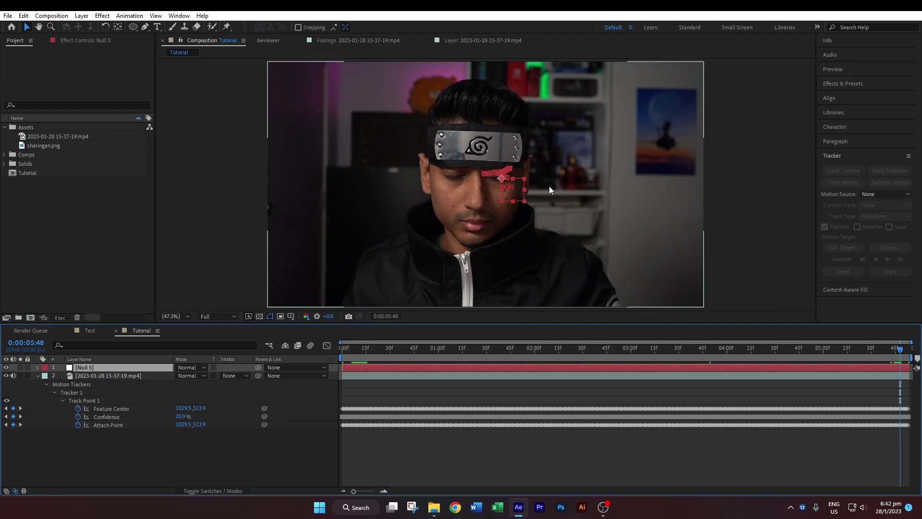
- Move to 0:00:01:16, create a black solid at composition size, and set its opacity to 49%
click(348, 349)
key(space)
drag(437, 358, 592, 360)
drag(651, 365, 465, 371)
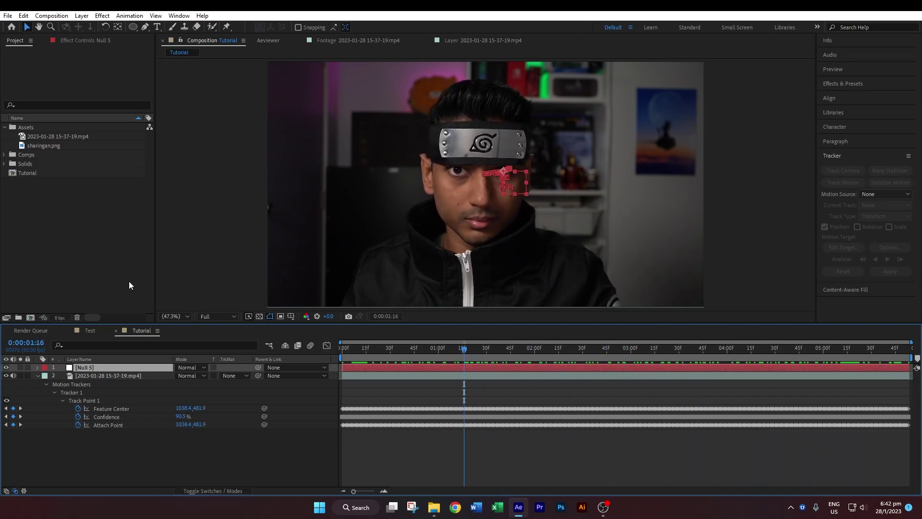
right_click(94, 452)
mouse_move(178, 335)
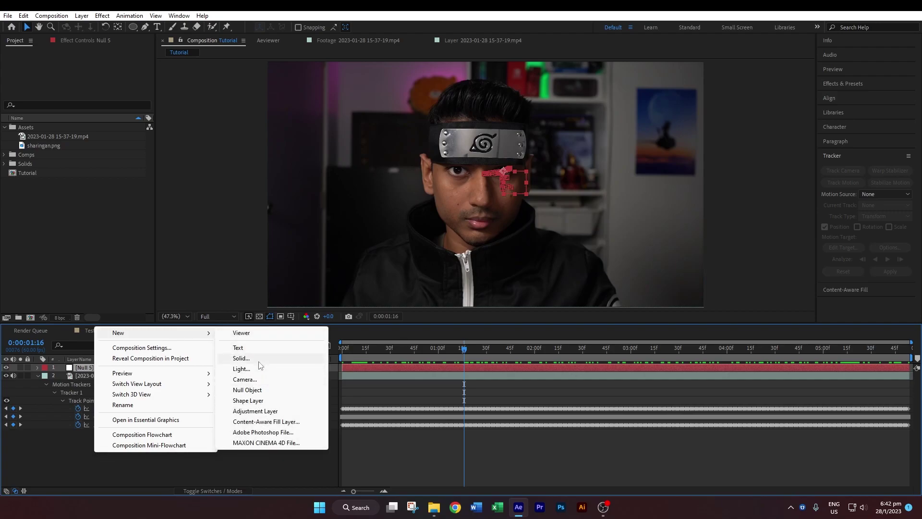
click(241, 358)
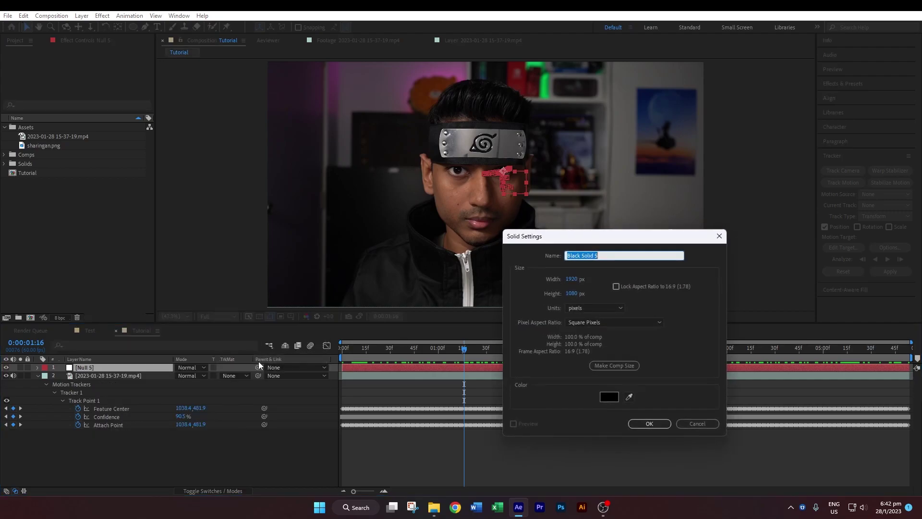
click(620, 368)
click(647, 423)
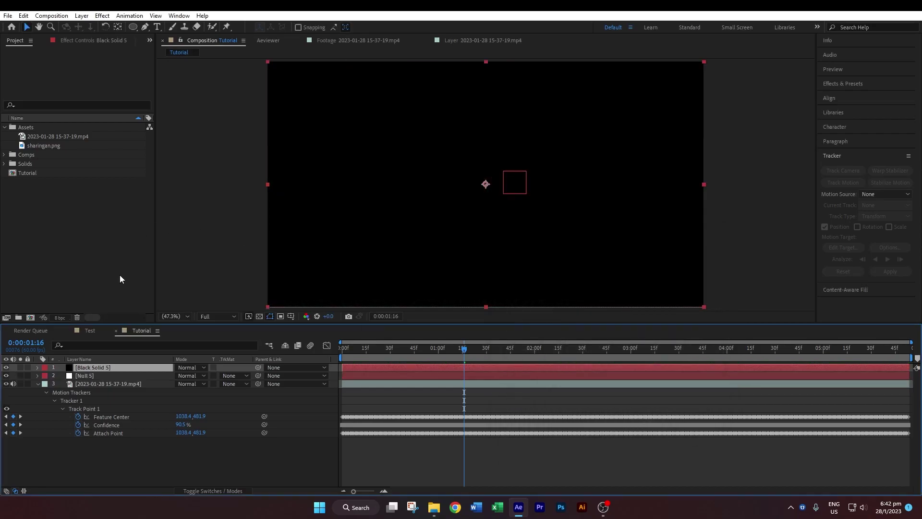
key(t)
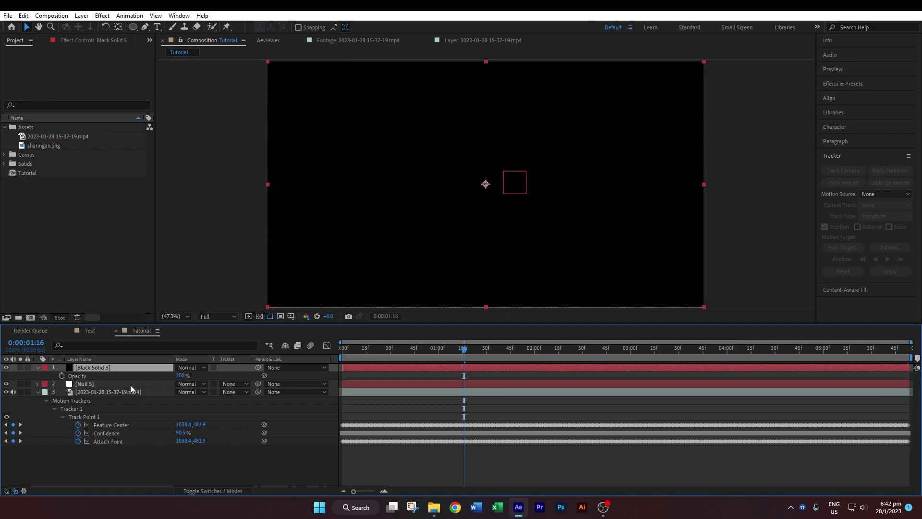
drag(181, 375, 158, 376)
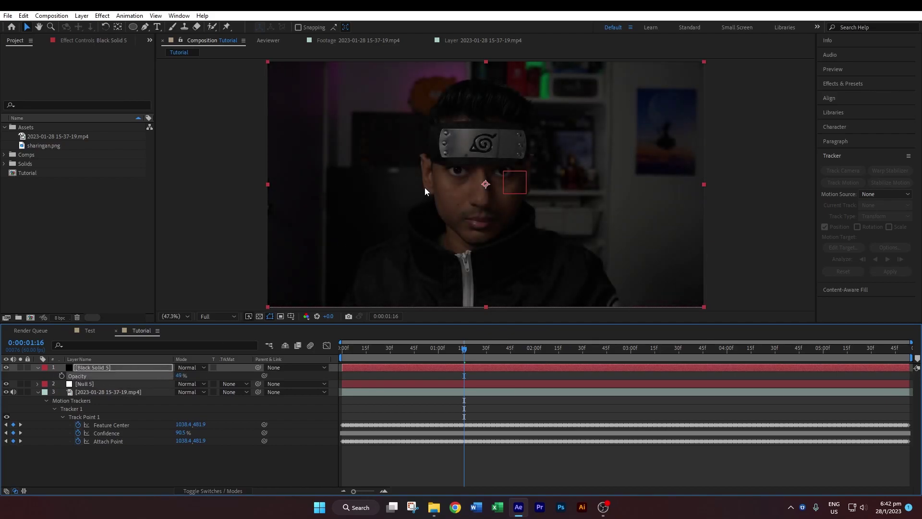
- Draw a circular mask on the black solid around the tracked eye's iris with the Ellipse tool
scroll(505, 169, up, 6)
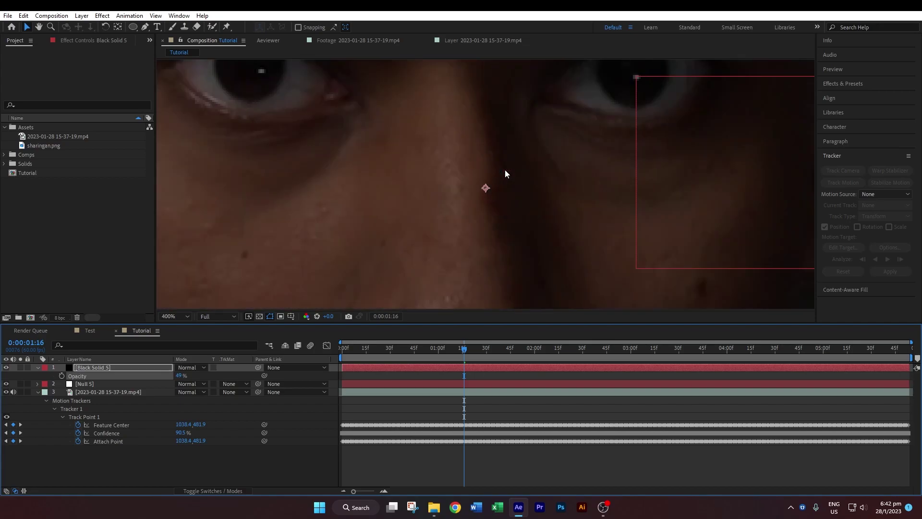
scroll(504, 175, down, 2)
key(h)
drag(583, 160, 502, 230)
key(v)
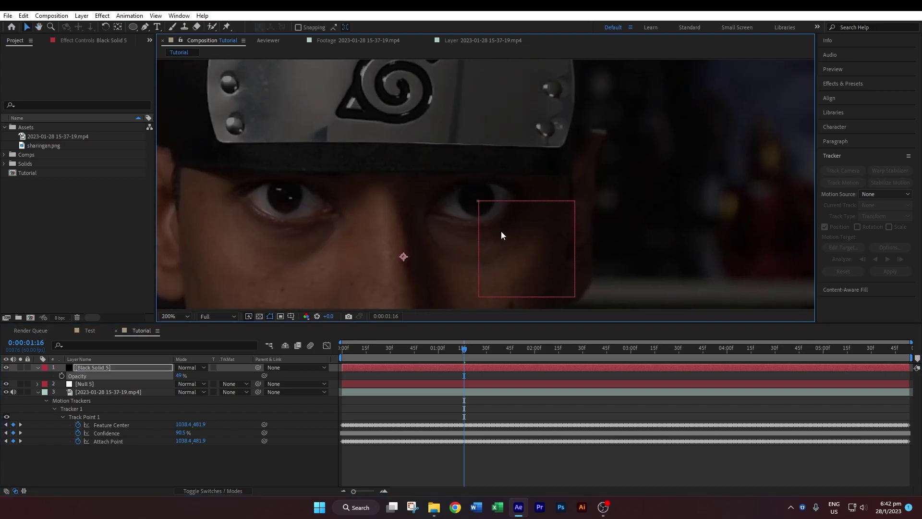
click(134, 27)
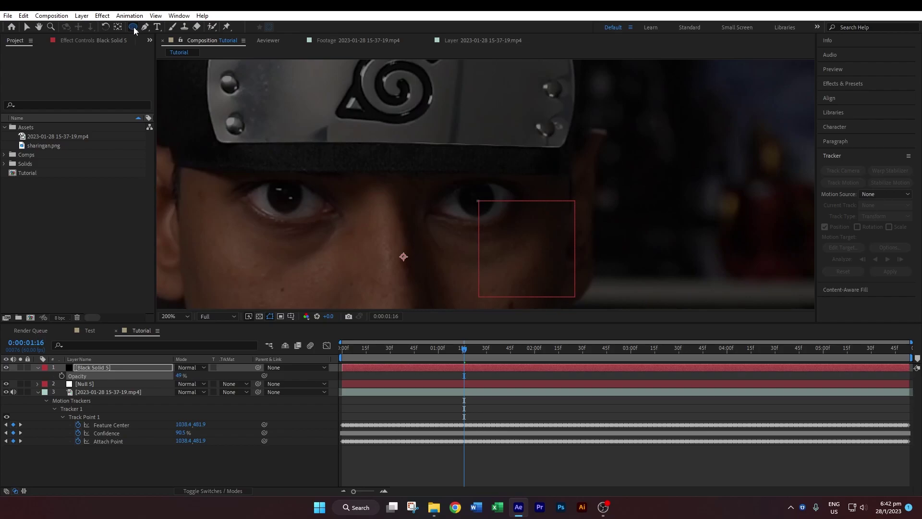
click(134, 29)
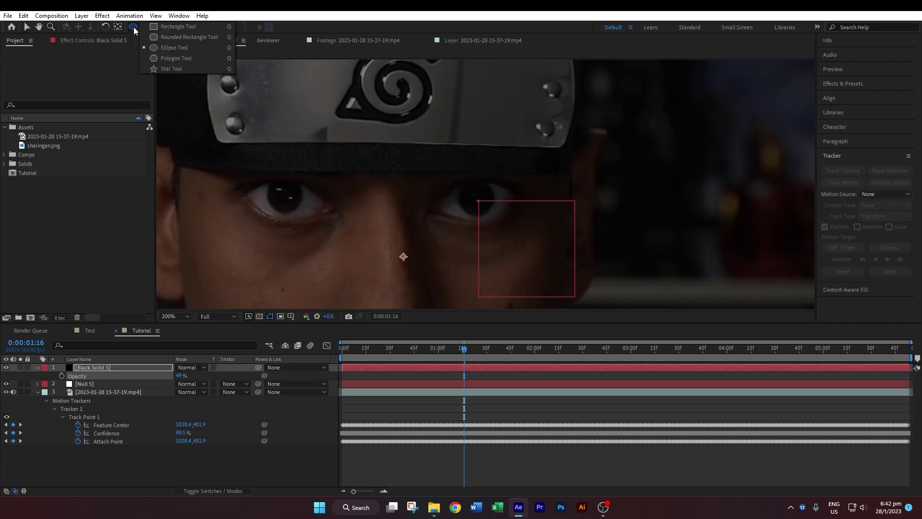
click(163, 47)
mouse_move(461, 188)
mouse_down()
mouse_move(498, 223)
mouse_move(488, 199)
mouse_move(493, 204)
mouse_up()
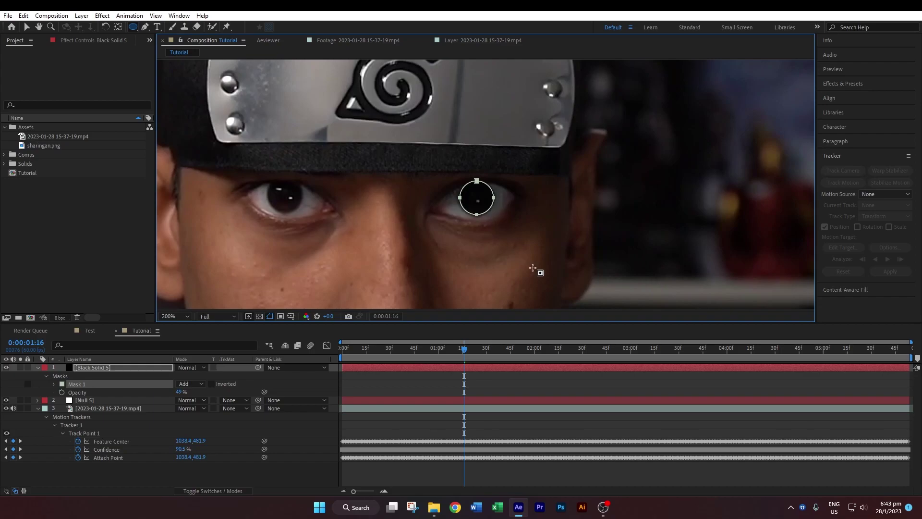
- Add sharingan.png to the composition as the uppermost layer and set its scale to 7.8%
drag(57, 146, 84, 365)
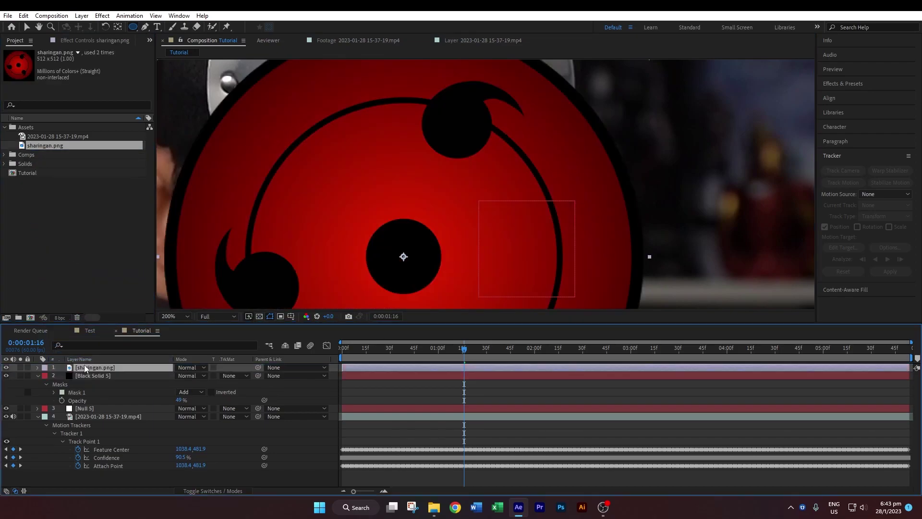
key(s)
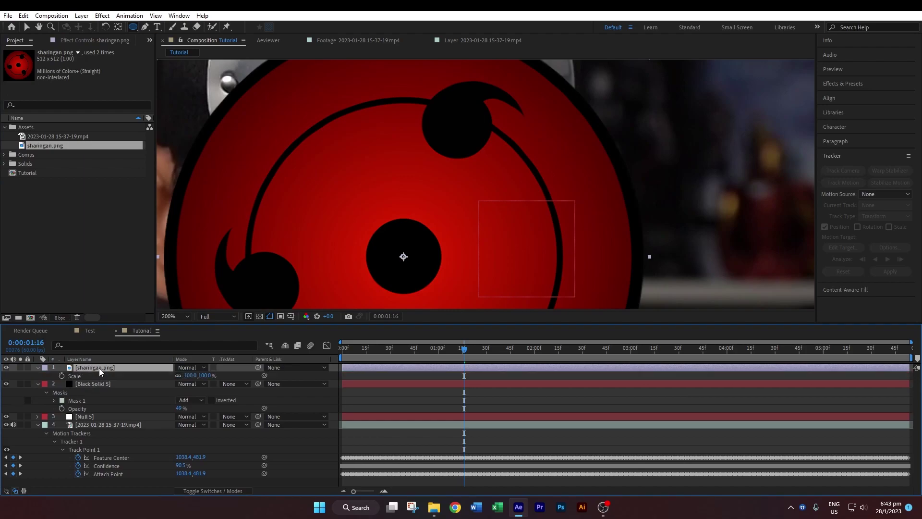
drag(187, 376, 155, 382)
click(187, 375)
text(7.8)
key(Return)
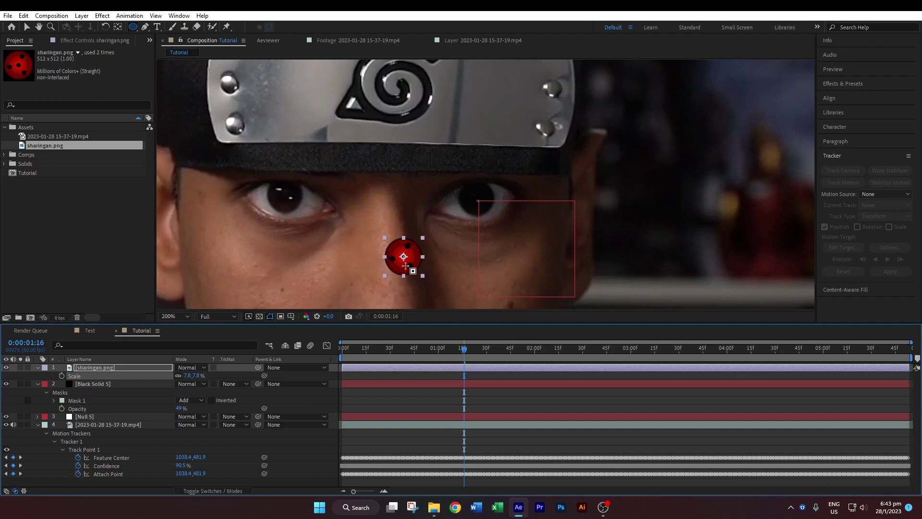
- Align the Sharingan image with the circular mask over the tracked iris and place its layer beneath the black solid
key(v)
drag(404, 265, 476, 207)
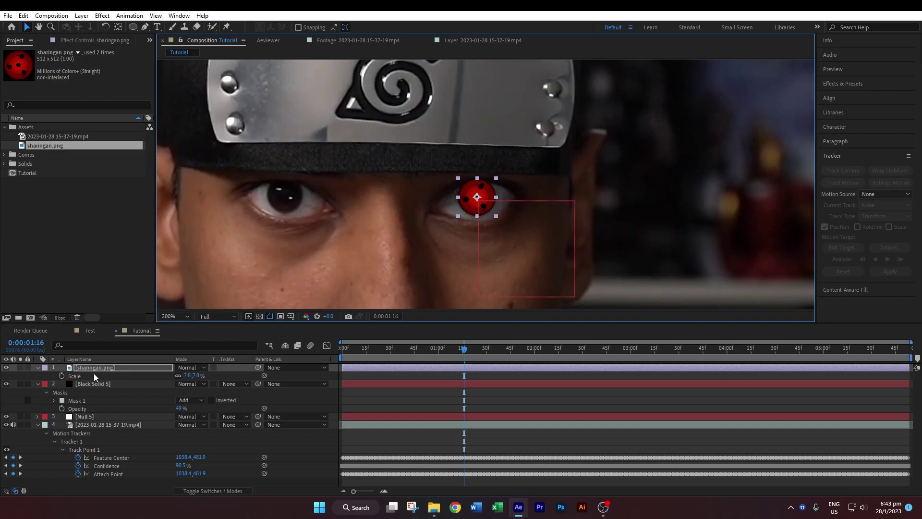
drag(106, 367, 105, 399)
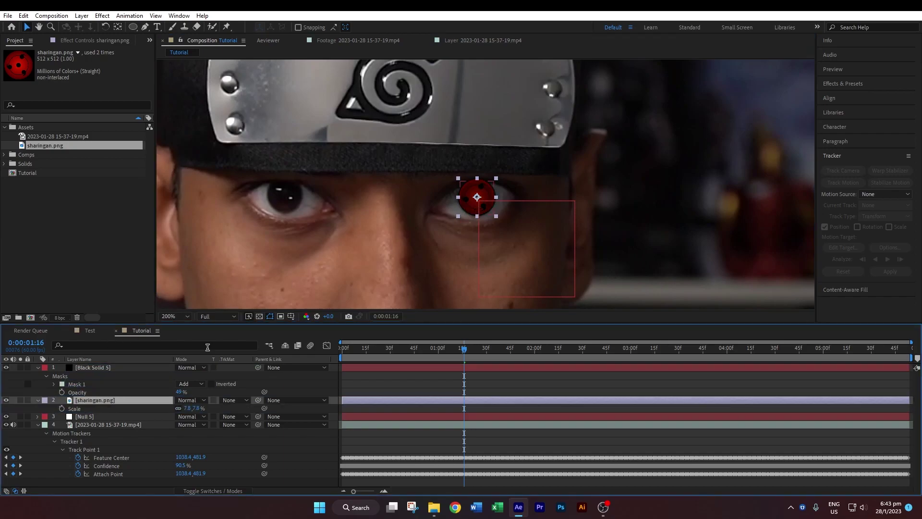
key(period)
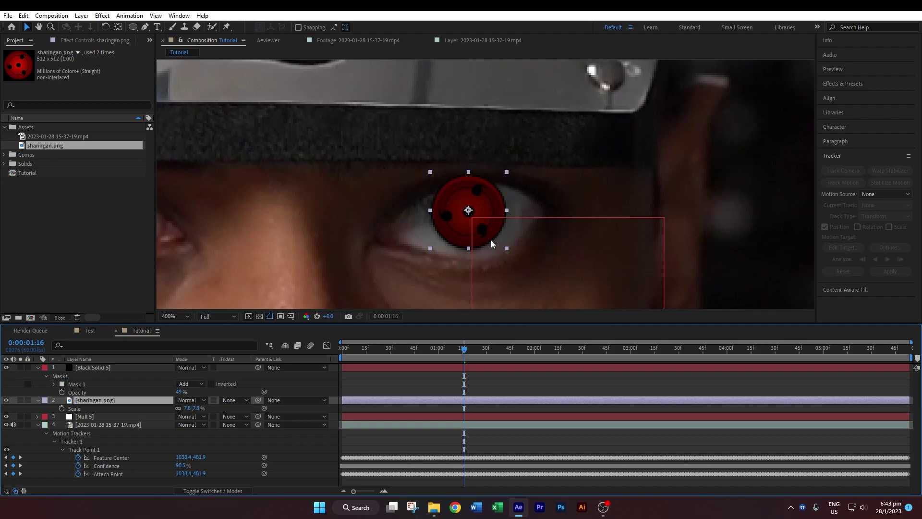
key(Down)
key(Down)
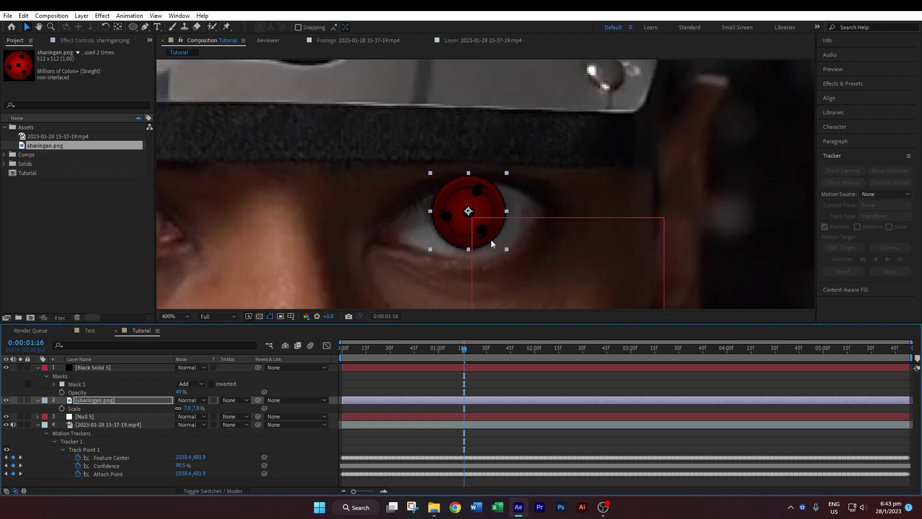
key(Up)
key(Up)
key(Up)
key(Up)
key(Up)
key(Down)
key(Down)
key(Down)
key(Down)
key(Down)
key(Down)
- Set the sharingan.png layer's track matte to Alpha using the black solid and restore the solid's opacity to 100%
click(235, 399)
click(241, 424)
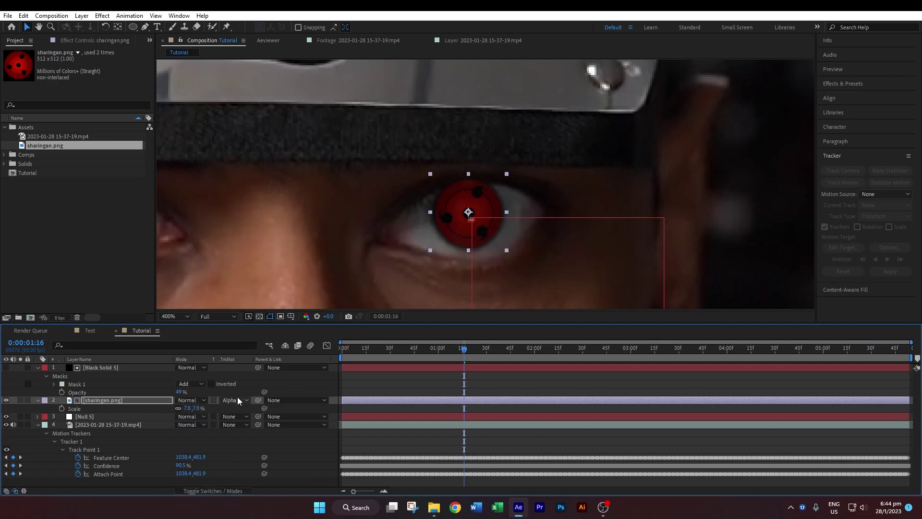
click(116, 368)
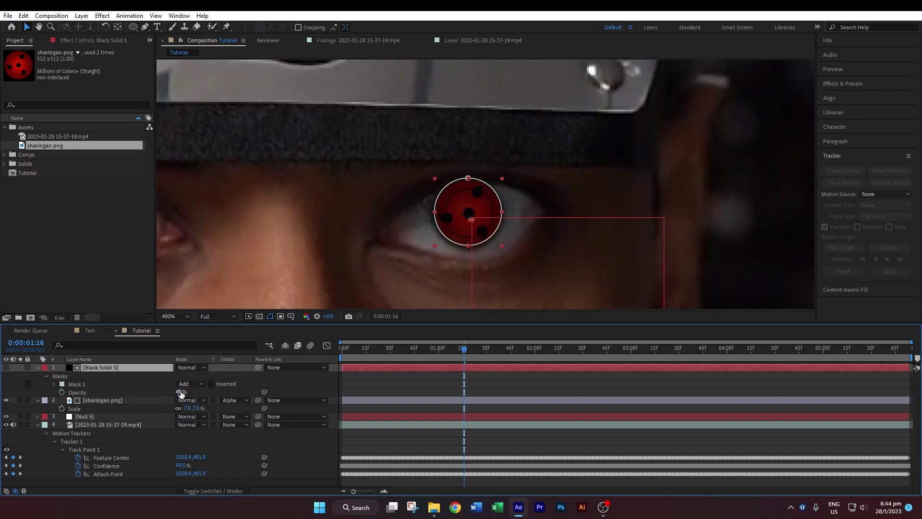
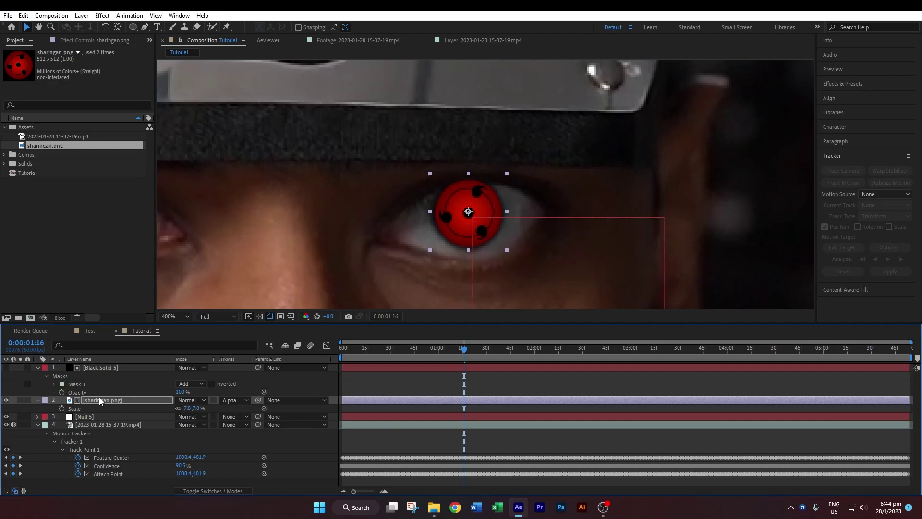
- Apply a Fast Box Blur effect to the sharingan.png layer and set its blur radius to 7
click(79, 41)
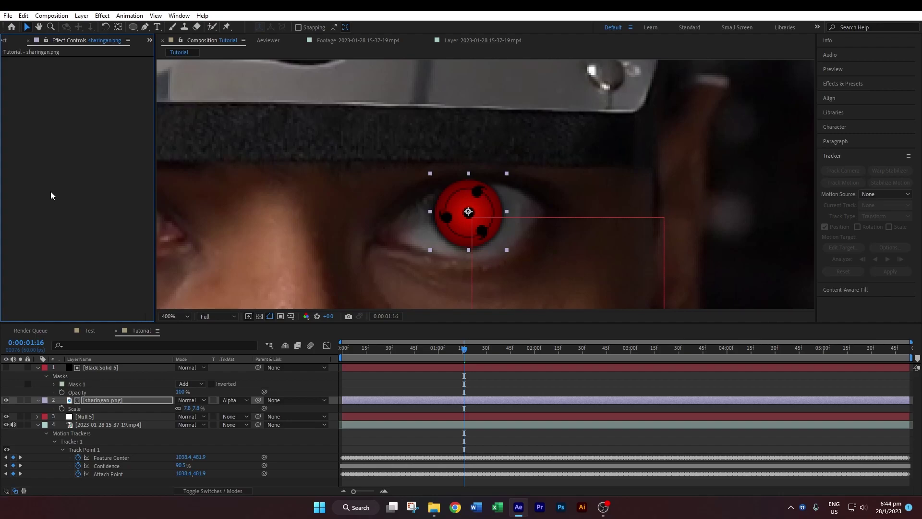
drag(310, 227, 455, 228)
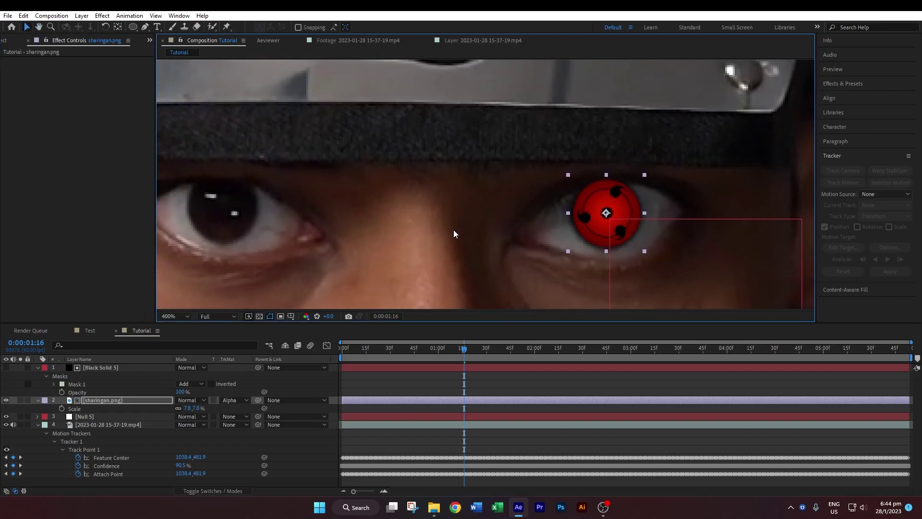
right_click(61, 191)
mouse_move(118, 254)
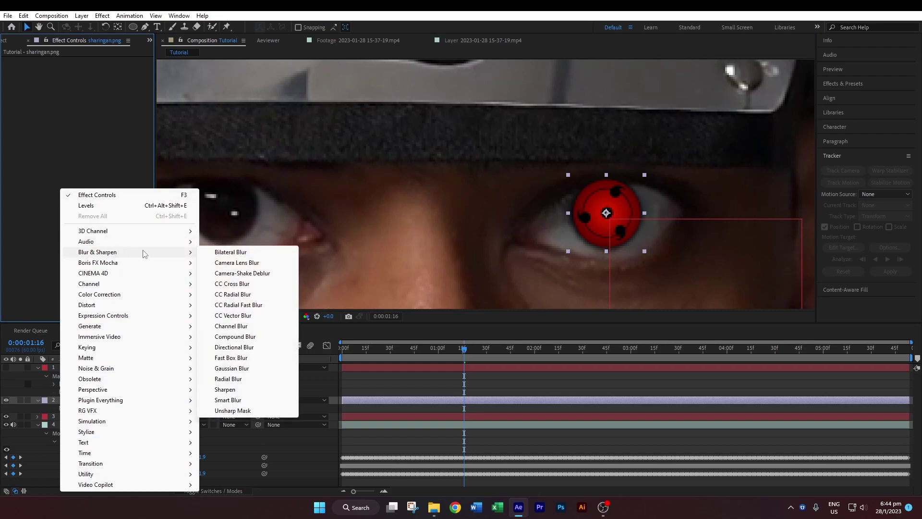
click(275, 360)
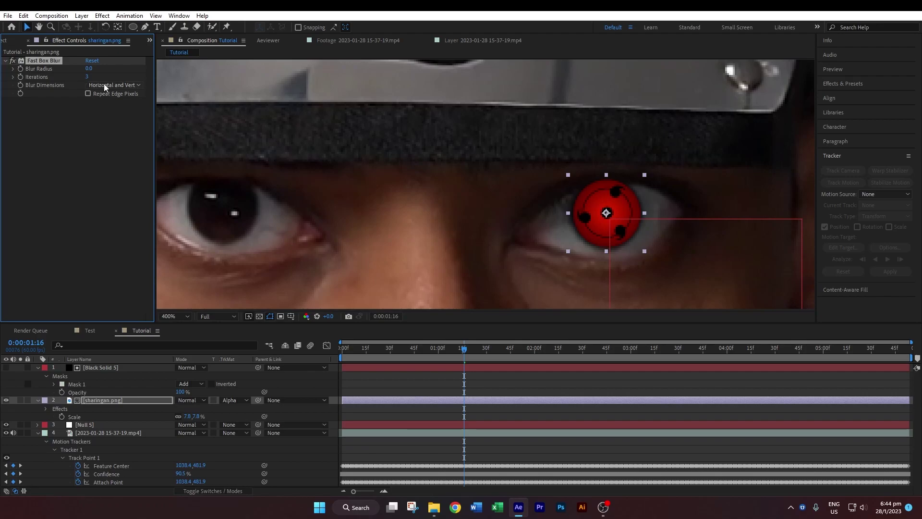
click(91, 70)
text(6)
key(Return)
click(90, 69)
text(7)
key(Return)
- Add a Curves effect to the sharingan.png layer and lower the Alpha channel's upper endpoint to about half height
right_click(68, 139)
mouse_move(112, 242)
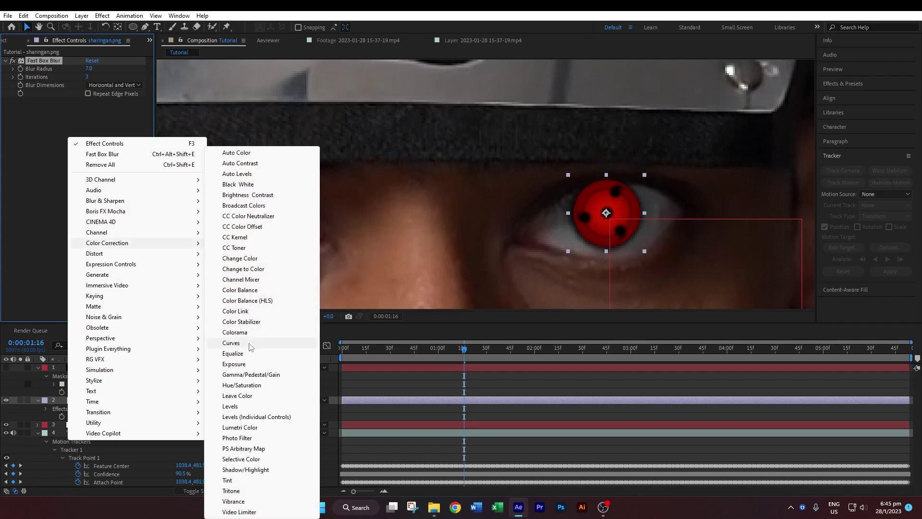
click(249, 347)
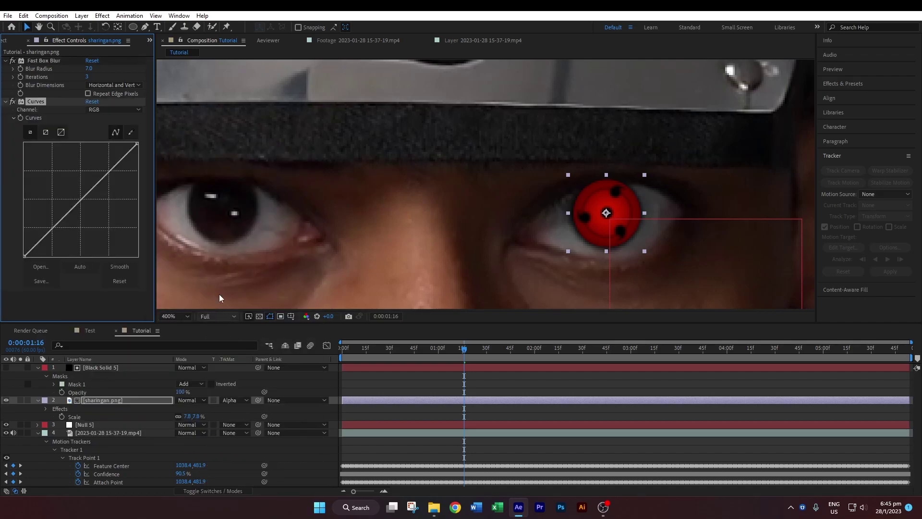
click(116, 109)
click(120, 166)
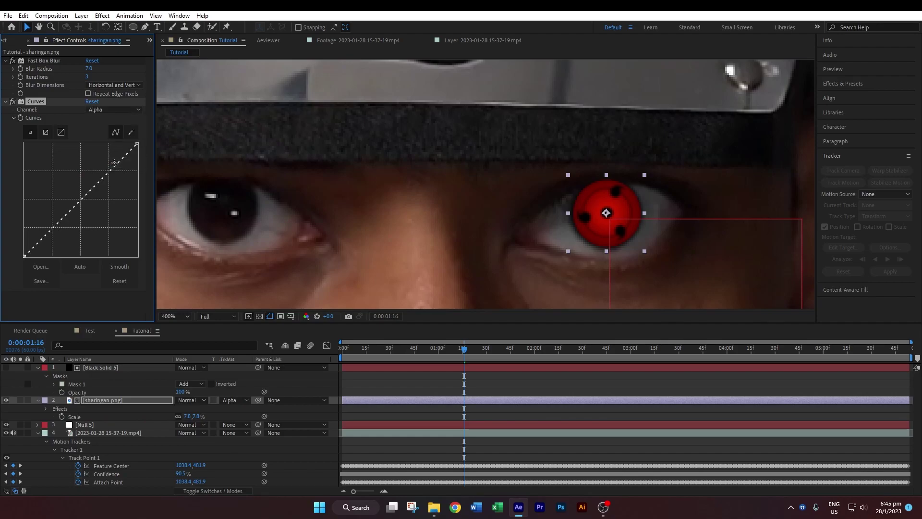
drag(137, 146, 158, 194)
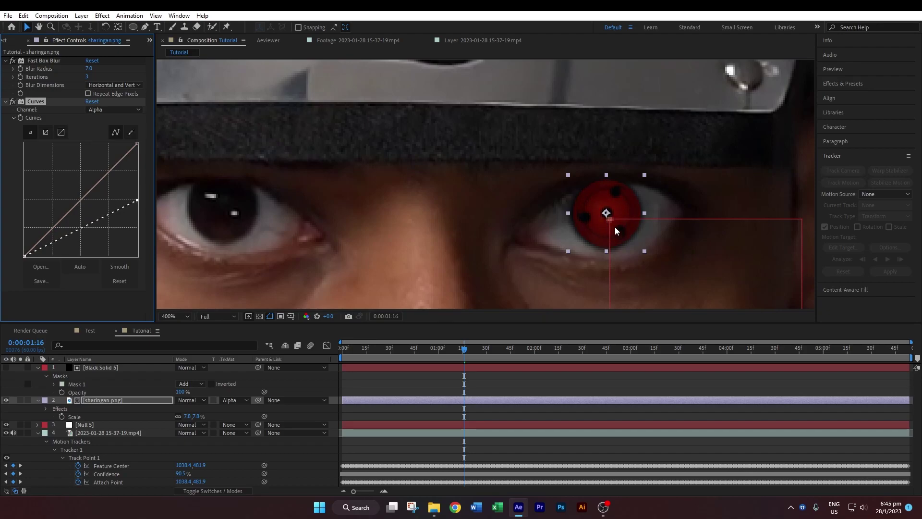
mouse_move(141, 201)
mouse_down()
mouse_move(145, 178)
mouse_move(155, 198)
mouse_up()
- Set the black solid's circular mask to a feather of 8 pixels and an expansion of -2 pixels
click(115, 366)
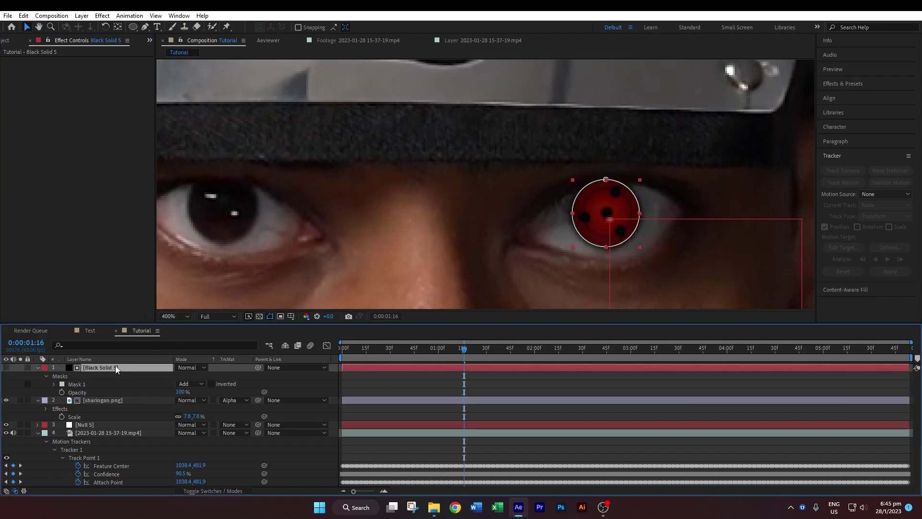
key(m)
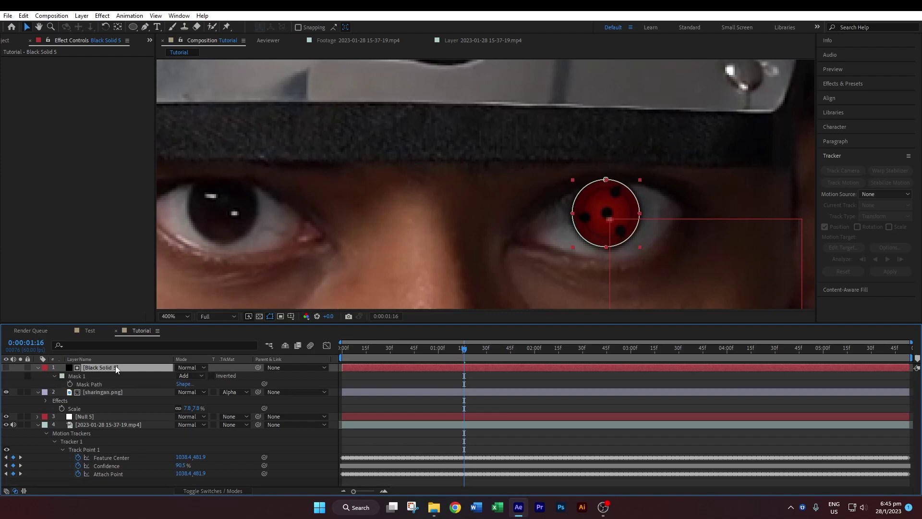
key(m)
key(m)
key(m)
key(m)
key(m)
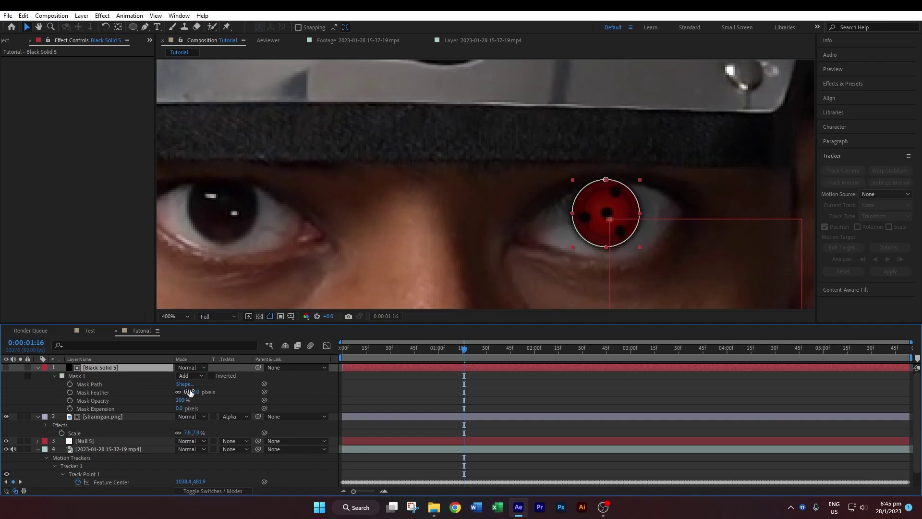
drag(190, 392, 195, 396)
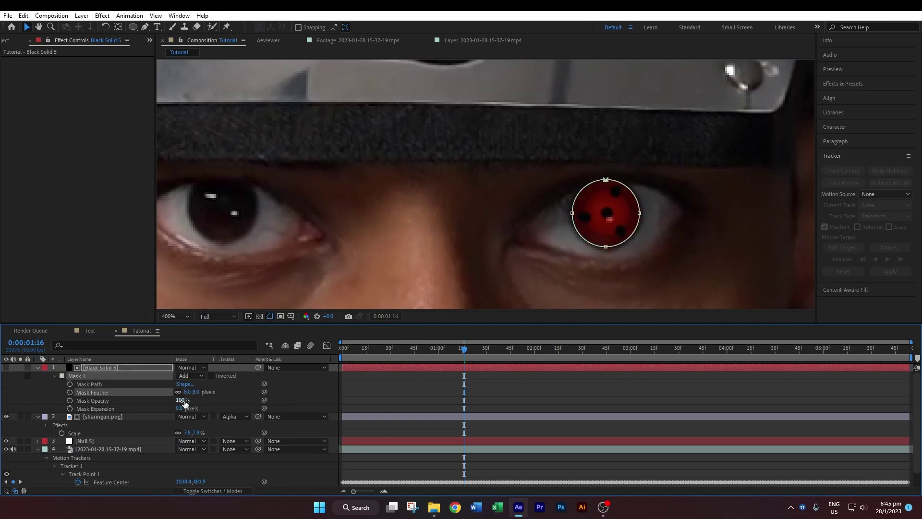
click(180, 408)
key(Return)
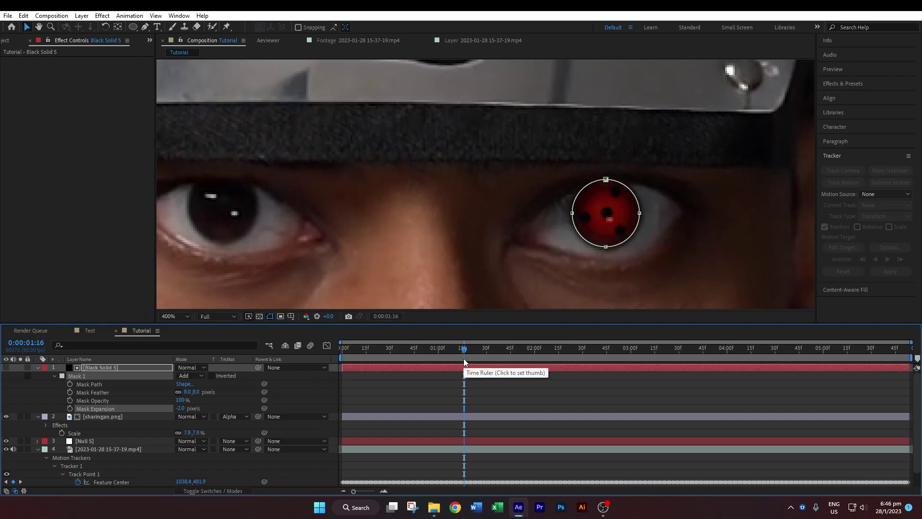
- Parent both the black solid and the sharingan.png layer to the Null 5 layer
click(101, 367)
click(110, 416)
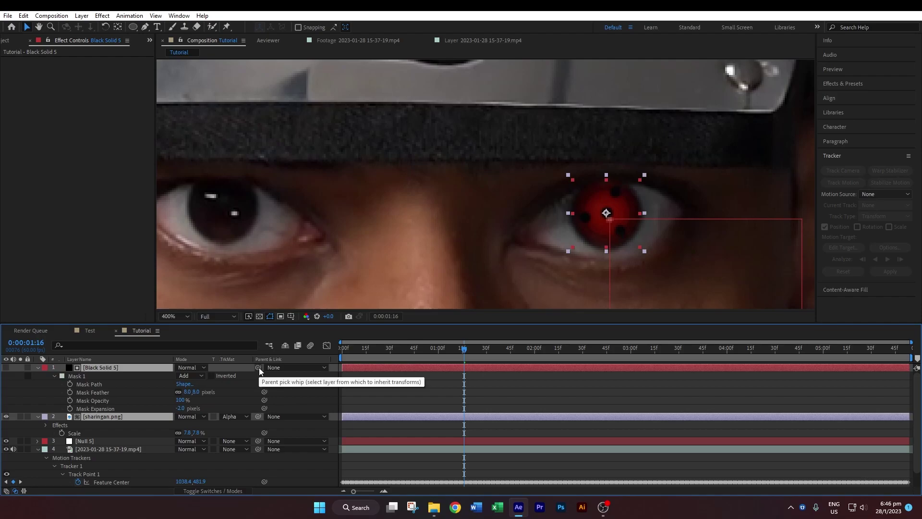
drag(259, 367, 102, 441)
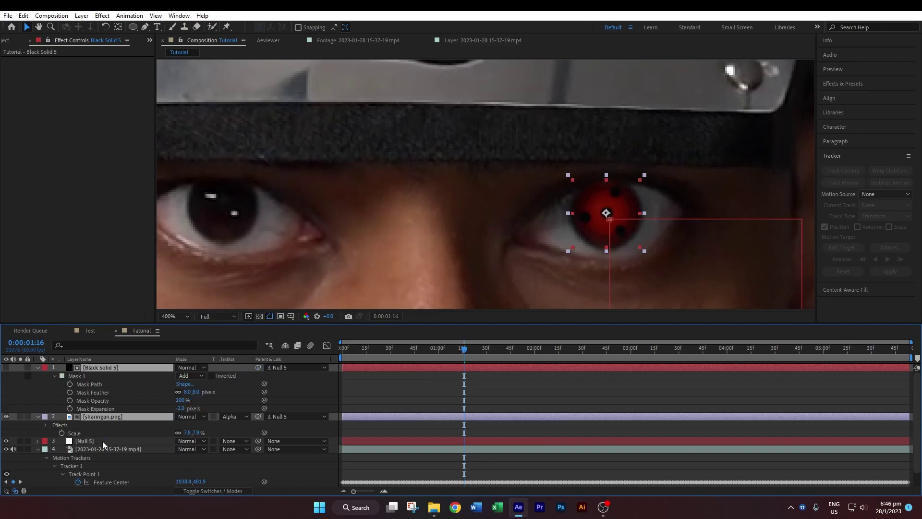
- Rename the null layer as R Eye Tracking Data and collapse the properties of all layers
click(102, 441)
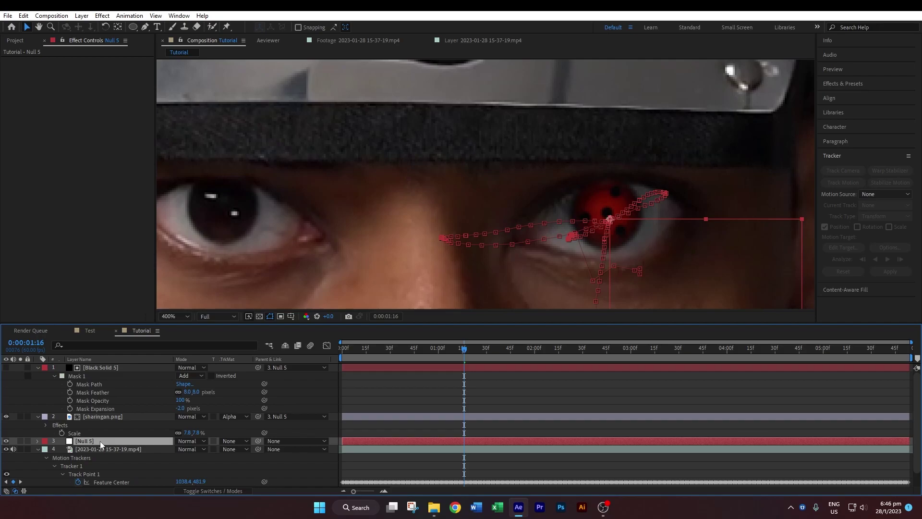
key(Return)
text(R)
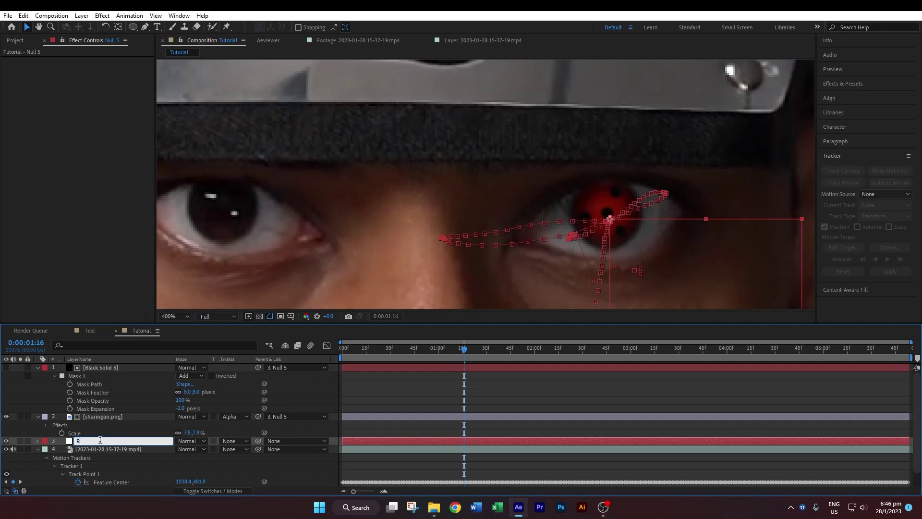
text( Eye Tracking Data)
key(Return)
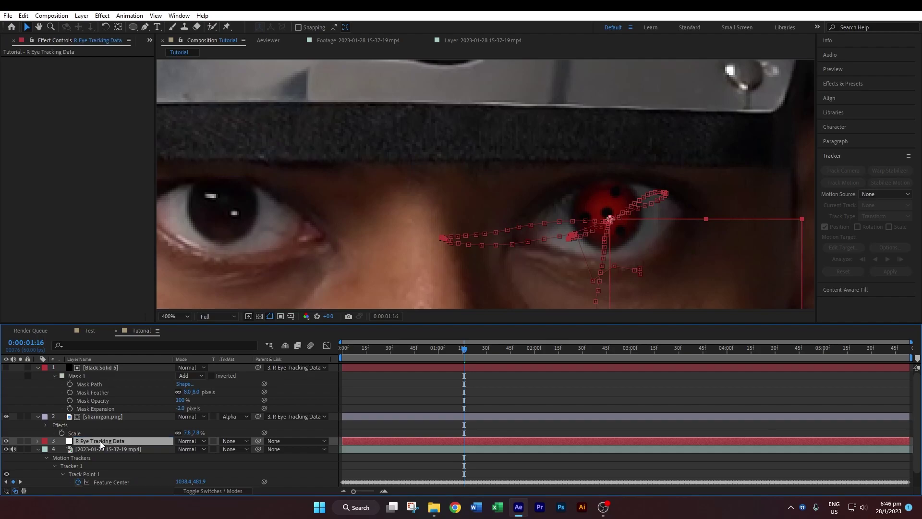
key(ctrl+a)
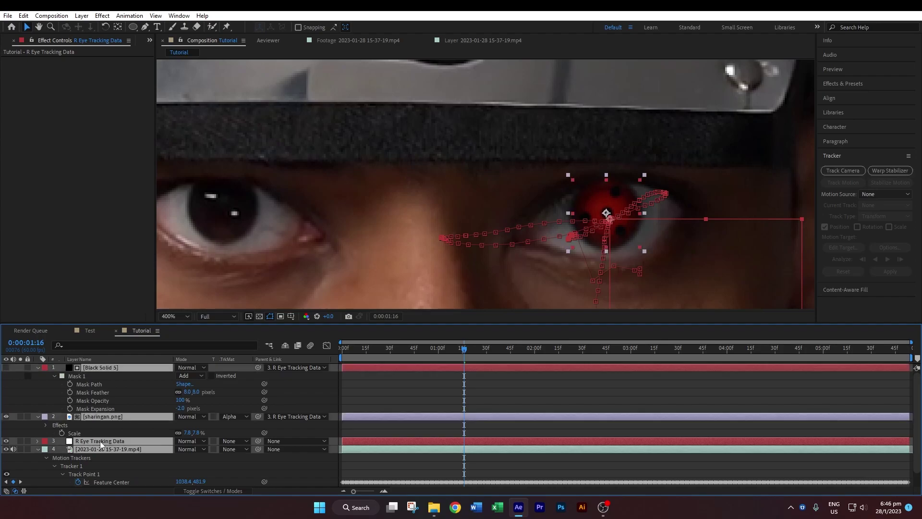
click(38, 417)
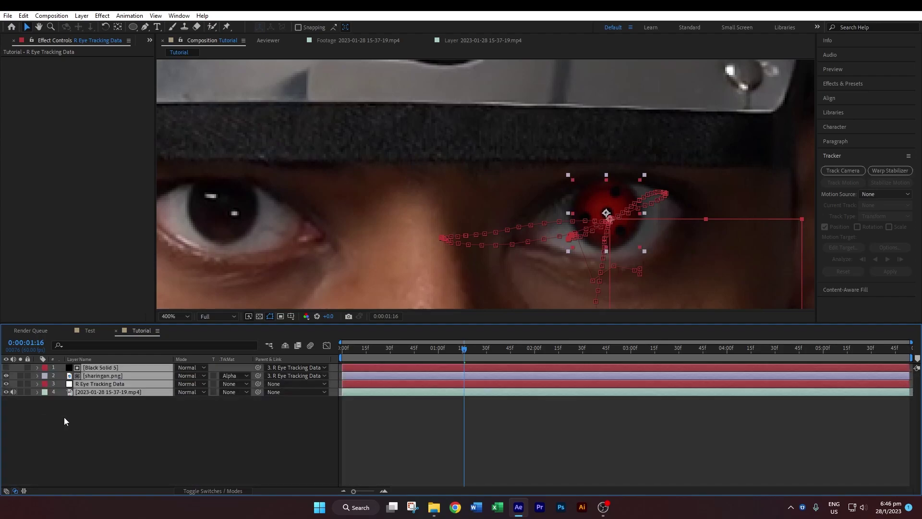
click(119, 419)
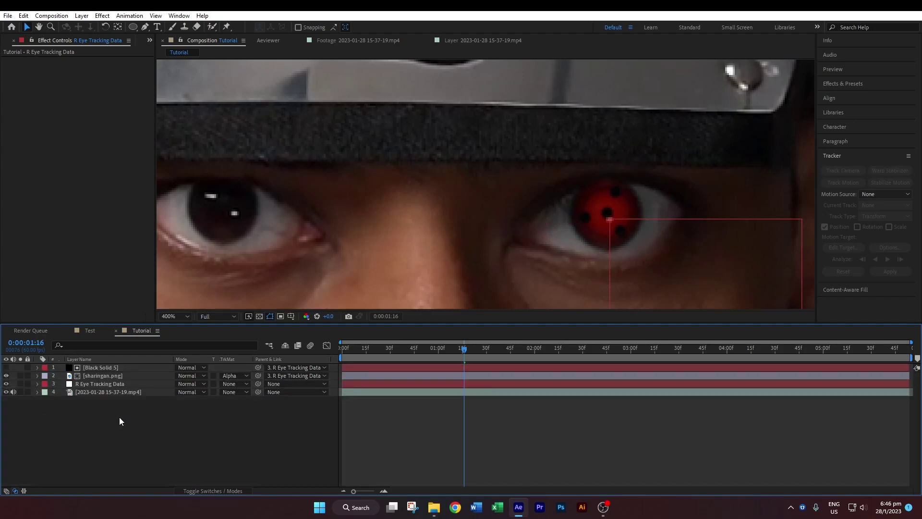
- Trim the start of the sharingan.png layer to 0:00:00:07, where the eye opens
drag(470, 350, 354, 369)
scroll(410, 221, down, 4)
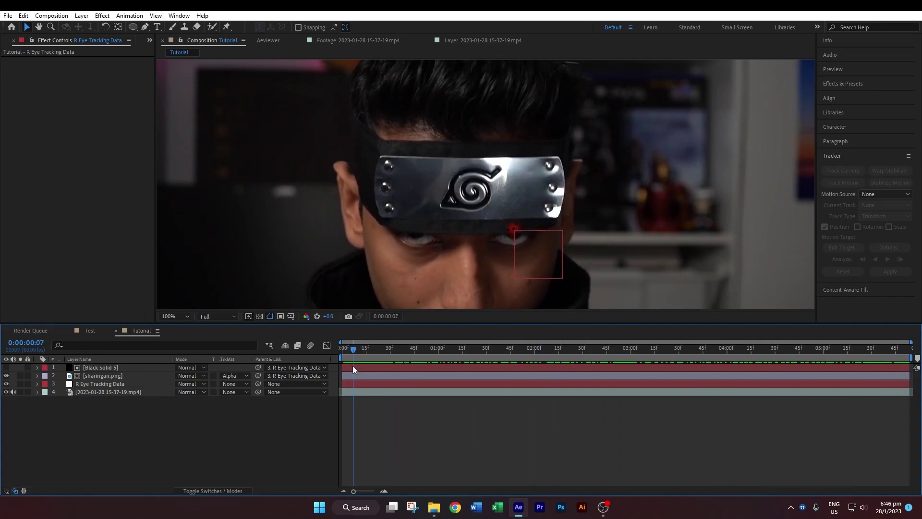
key(Page_Up)
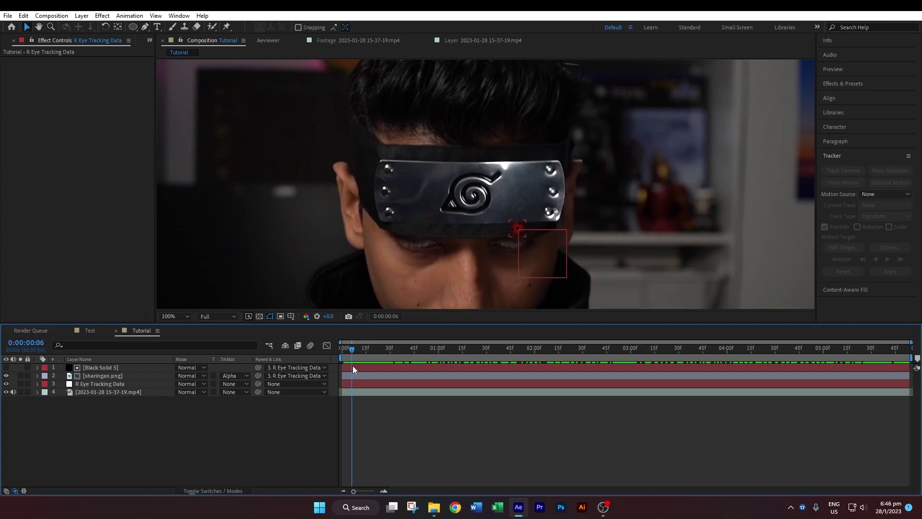
click(102, 377)
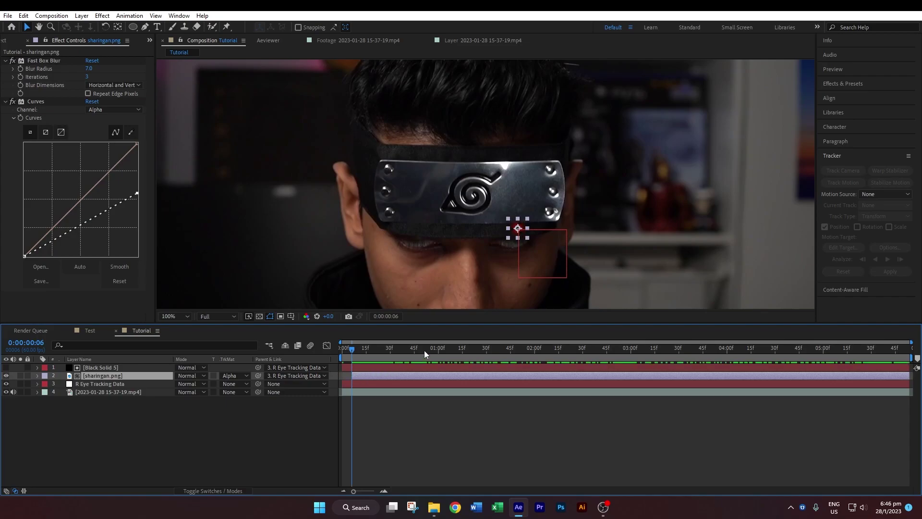
key(Page_Down)
key(alt+bracketleft)
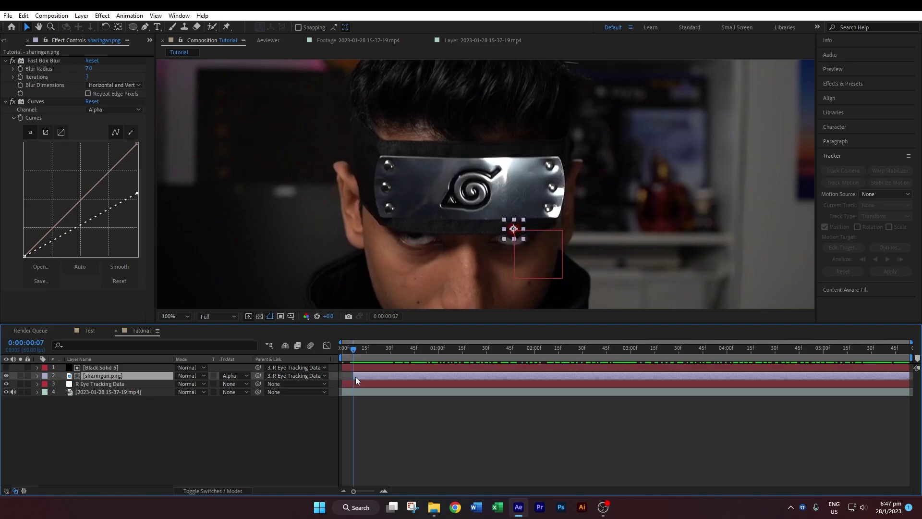
- Trim the end of the sharingan.png layer to about 0:00:05:47, where the eye closes, and return to the composition's start
drag(355, 350, 895, 368)
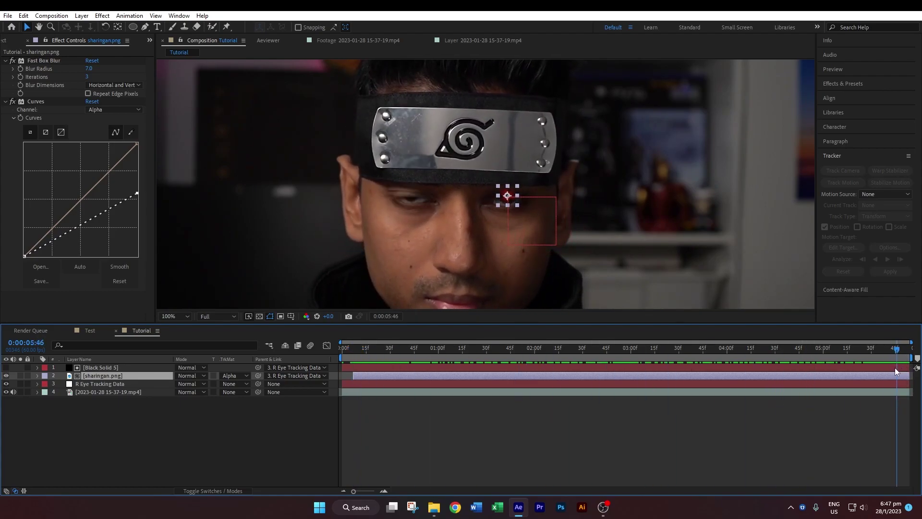
key(Page_Down)
key(Page_Down)
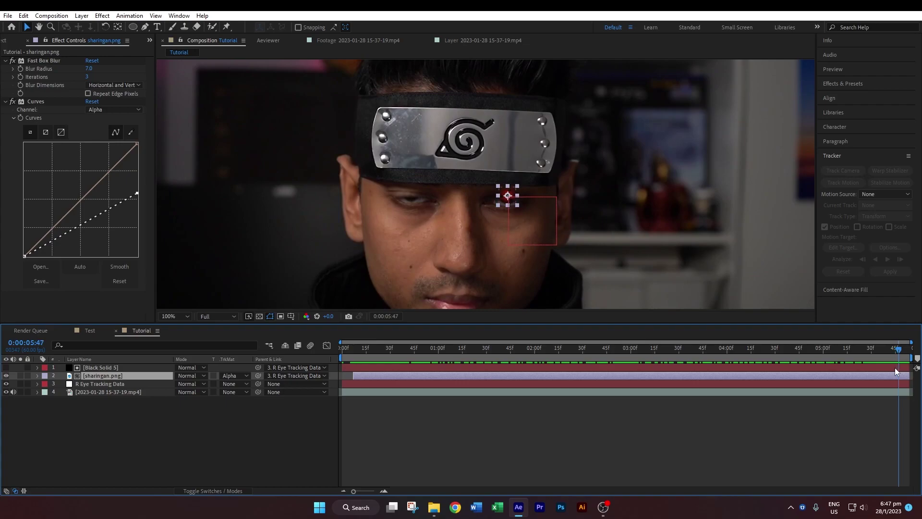
key(Page_Up)
drag(909, 376, 342, 357)
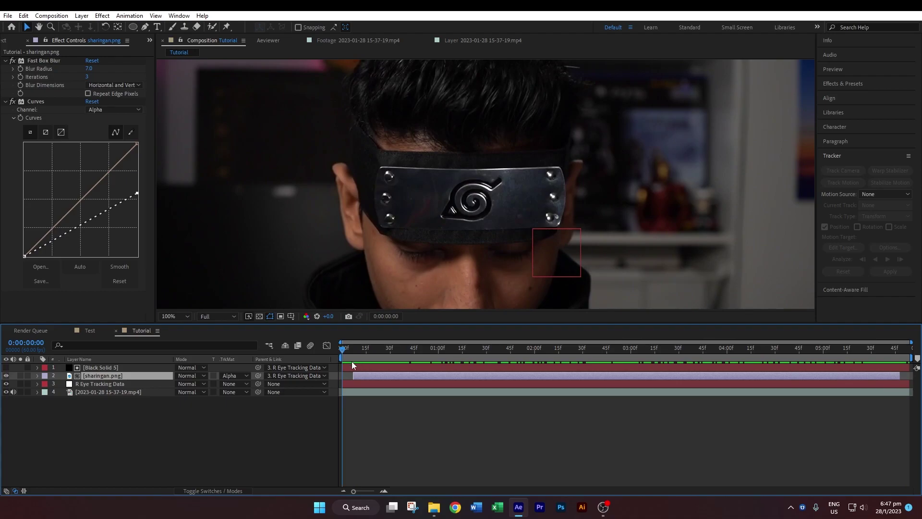
- At 0:00:01:36, draw a closed Pen tool mask on the black solid along the eyelid outline of the tracked eye
drag(392, 358, 428, 349)
scroll(500, 225, up, 2)
key(space)
drag(573, 245, 497, 237)
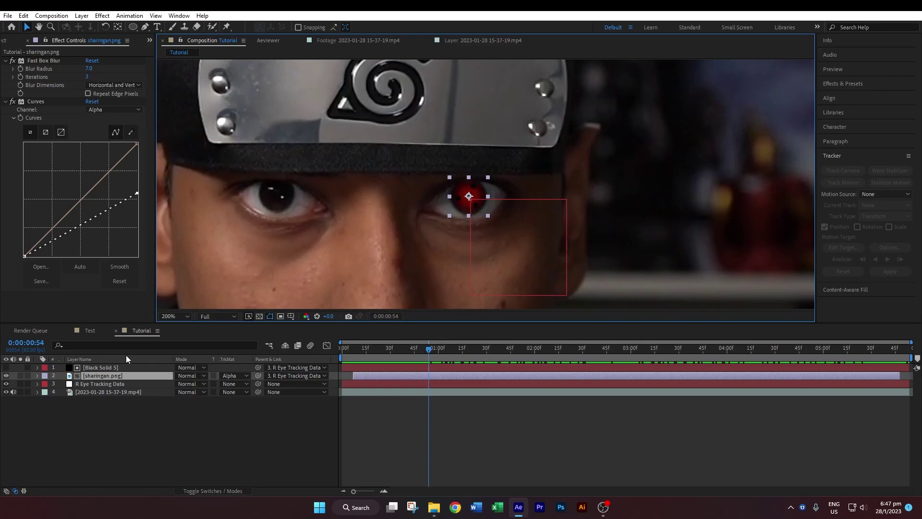
drag(369, 354, 496, 350)
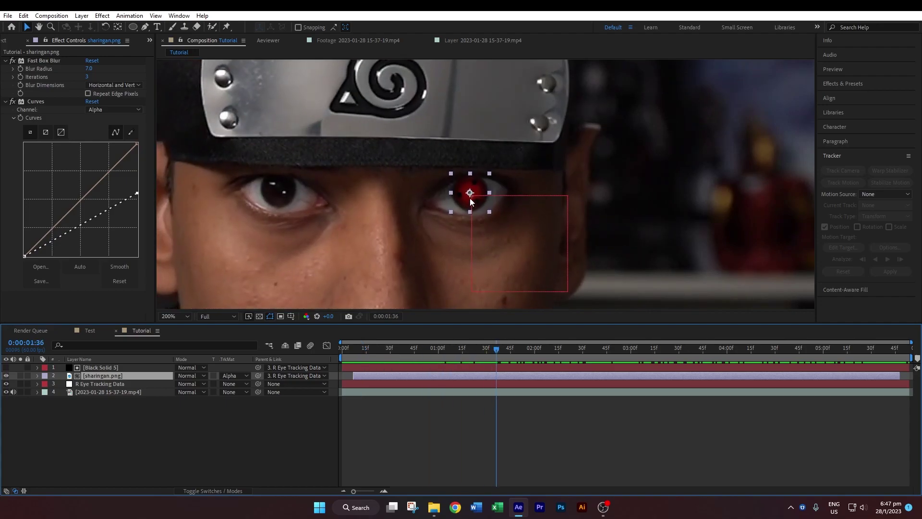
click(145, 28)
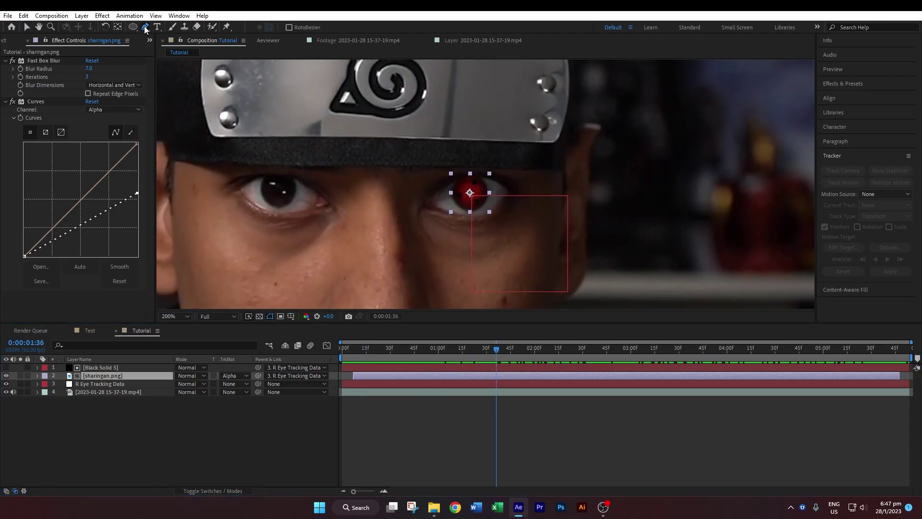
click(428, 200)
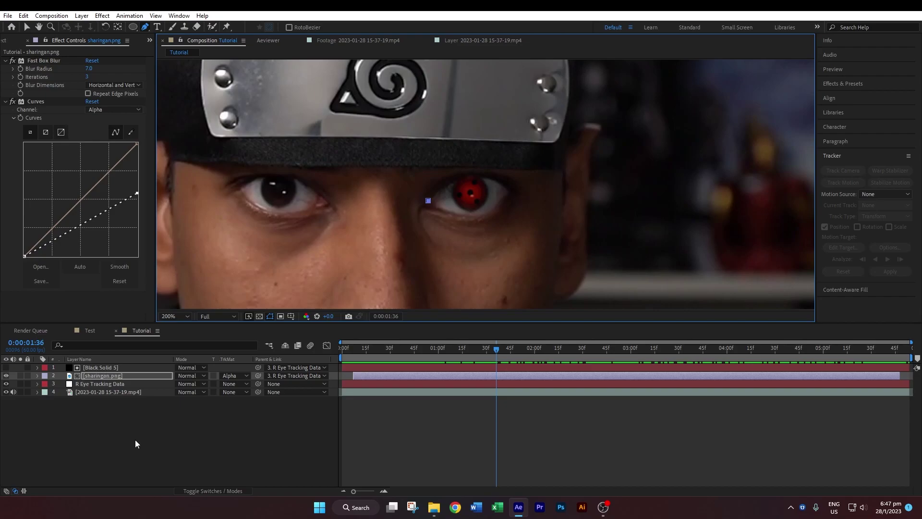
key(ctrl+z)
click(107, 368)
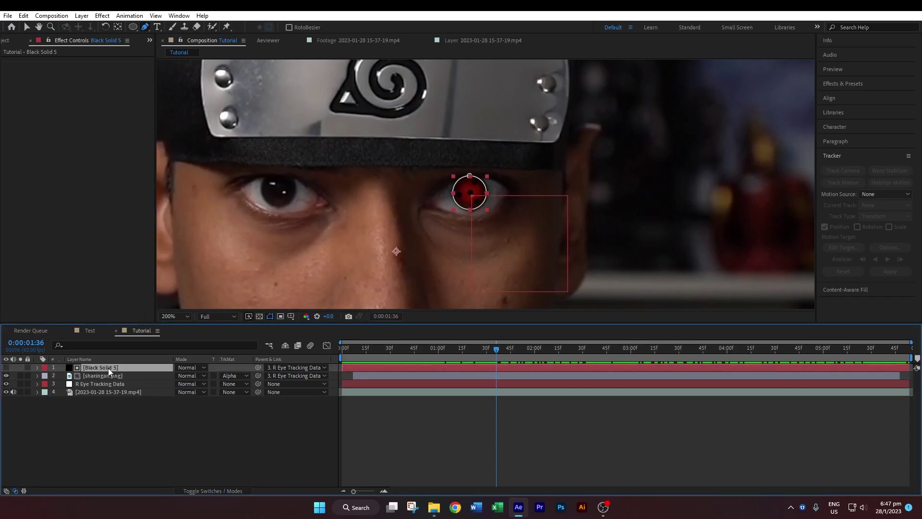
click(432, 197)
drag(470, 176, 488, 175)
click(510, 191)
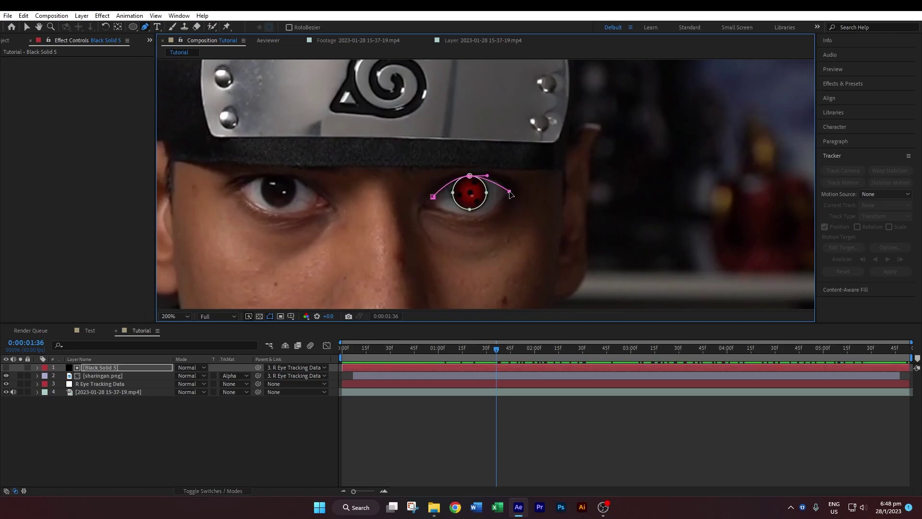
drag(473, 218, 442, 218)
click(432, 196)
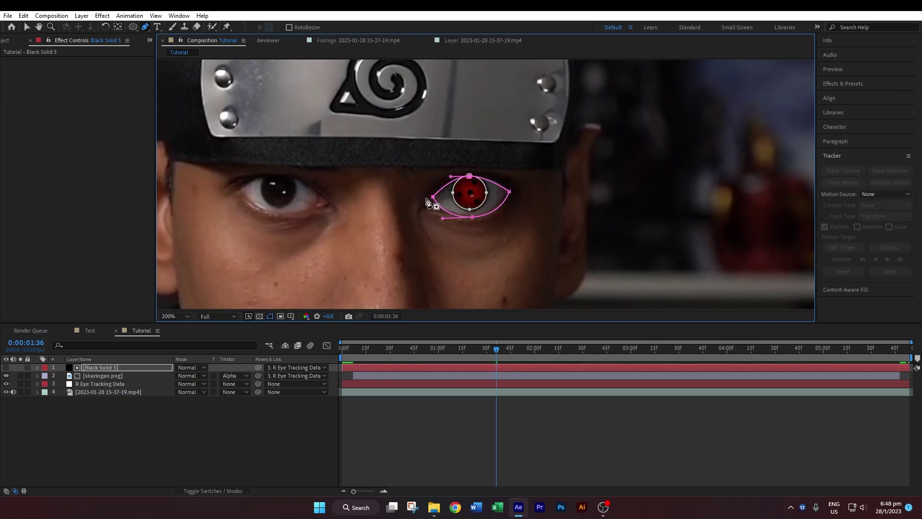
- Set Mask 2 of the black solid to Intersect and start keyframing its Mask Path at 0:00:01:36
key(period)
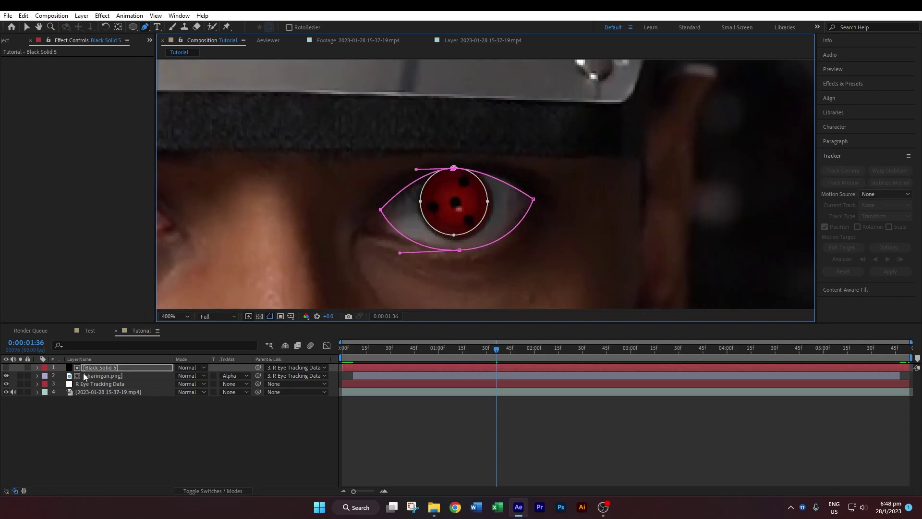
click(101, 368)
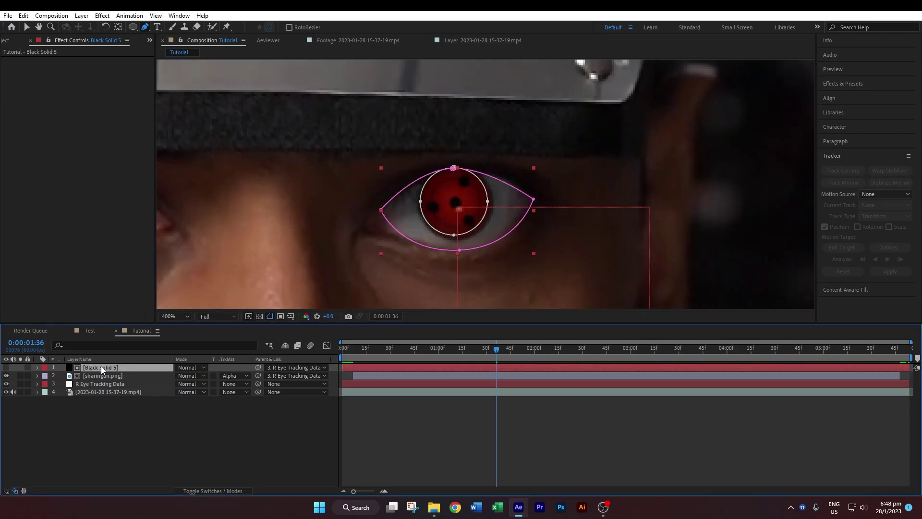
key(m)
key(m)
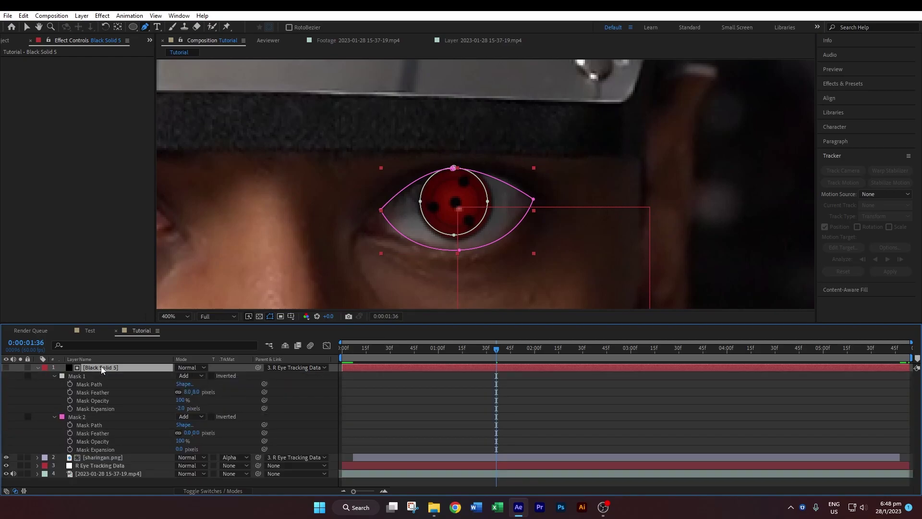
click(103, 414)
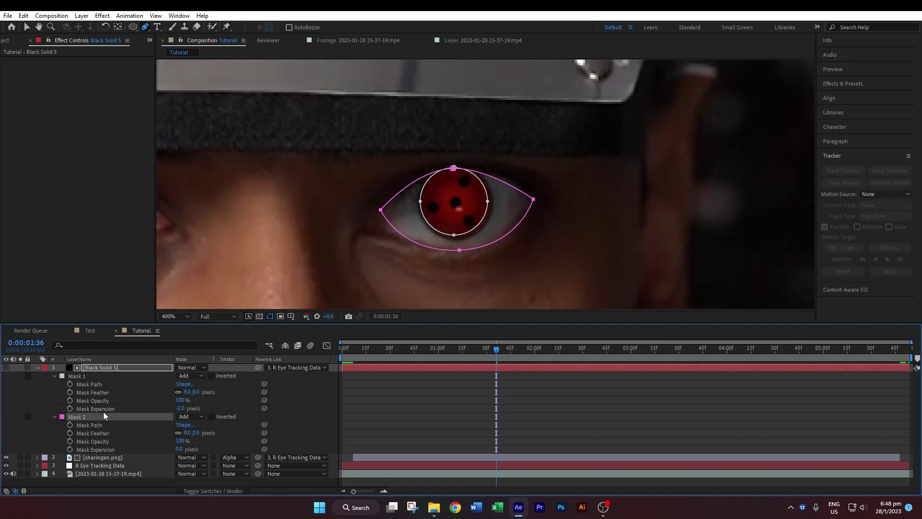
click(194, 417)
click(214, 374)
click(70, 424)
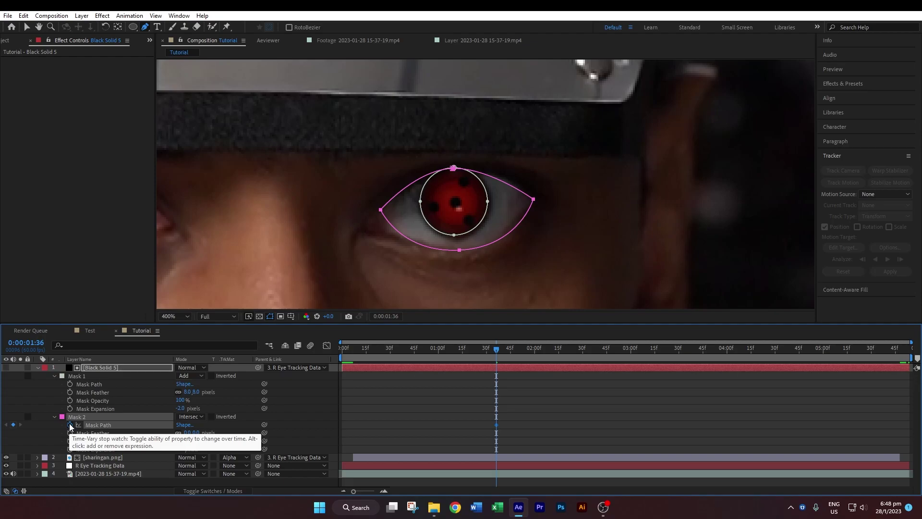
- At 0:00:02:08, move Mask 2's corner and upper points to fit the eyelid outline, adding a Mask Path keyframe
drag(496, 349, 550, 353)
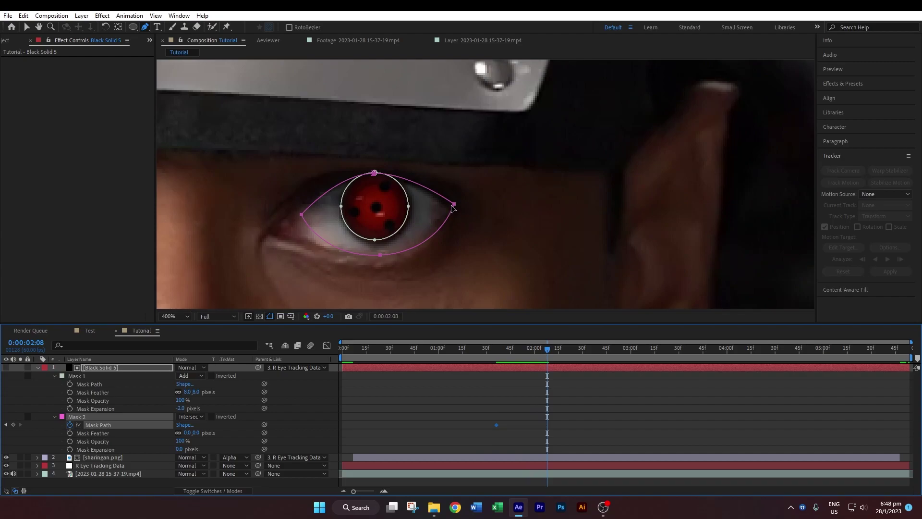
key(v)
click(454, 204)
drag(453, 204, 452, 208)
drag(300, 216, 294, 216)
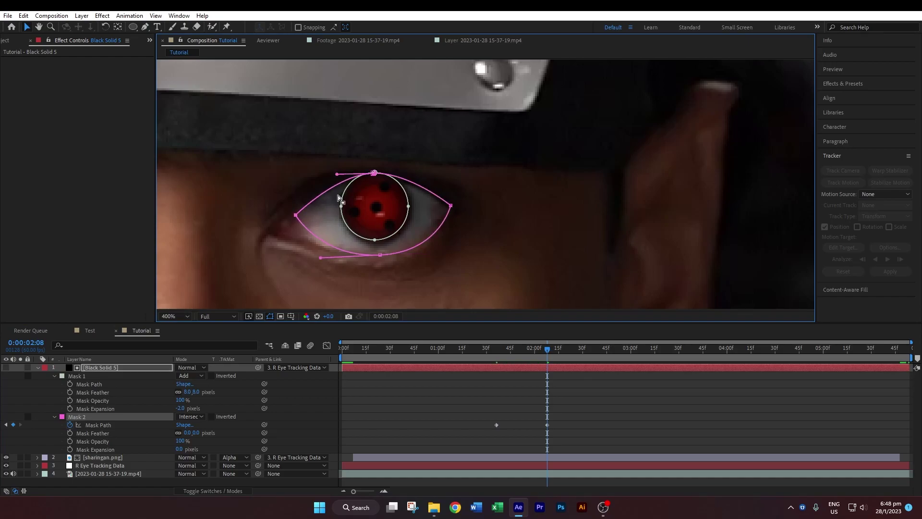
drag(372, 175, 364, 180)
drag(451, 207, 447, 208)
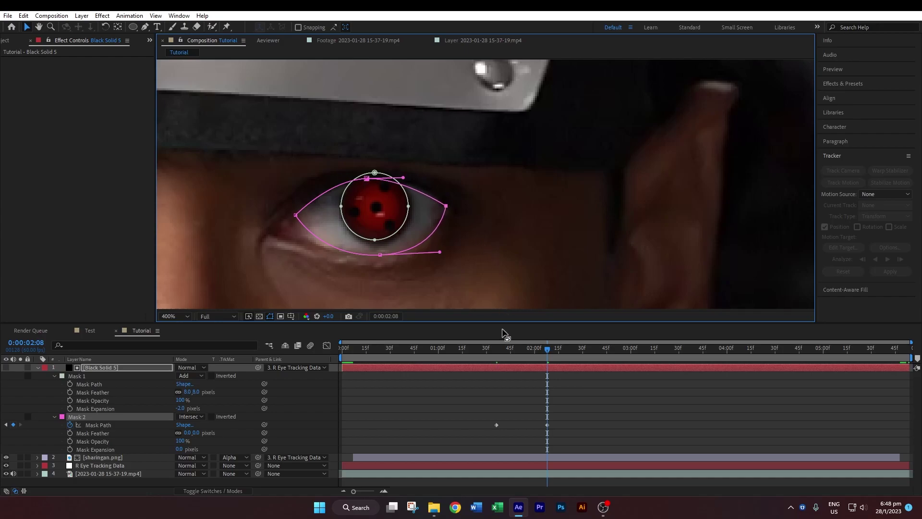
- Keyframe Mask 2's path at 0:00:01:53 and along the opening eyelid back to 0:00:00:07, reshaping its points to the lid
click(523, 349)
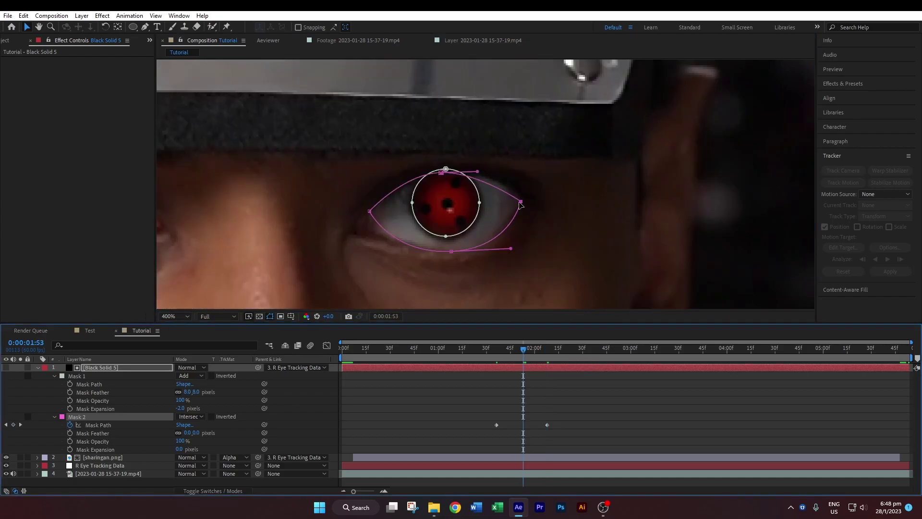
drag(513, 349, 373, 351)
drag(442, 243, 444, 240)
key(Page_Up)
key(Page_Up)
key(Page_Up)
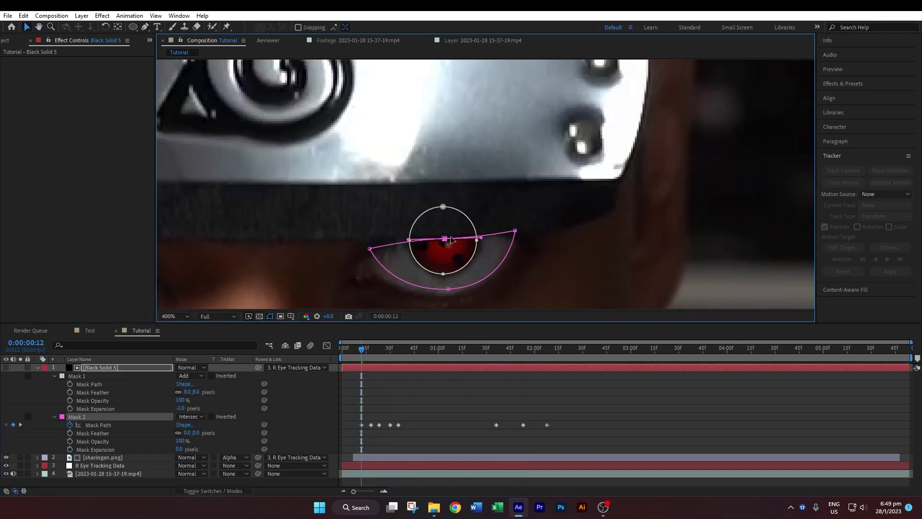
key(Page_Up)
key(Page_Up)
key(Page_Up)
key(Page_Up)
key(Page_Up)
- Keyframe Mask 2's path from 0:00:05:39 onward to follow the closing eyelid, and check the fit over the preceding frames
drag(449, 199, 437, 190)
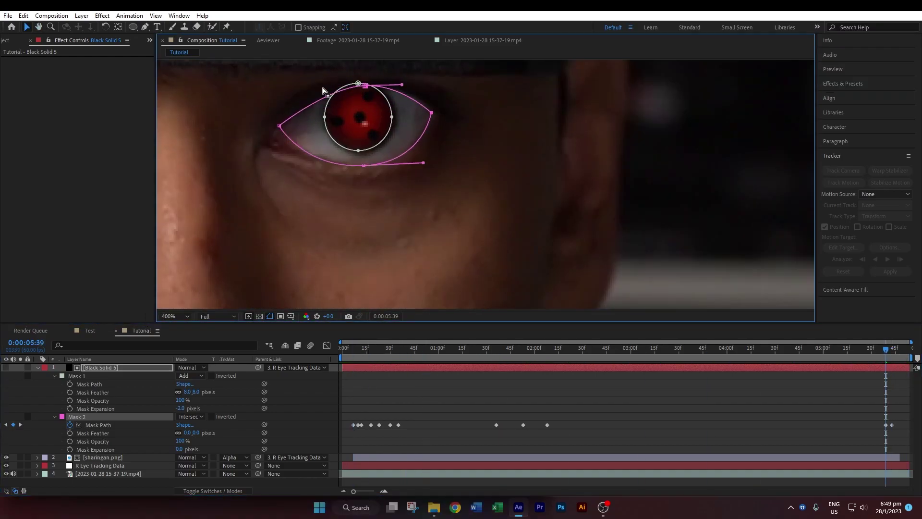
click(862, 354)
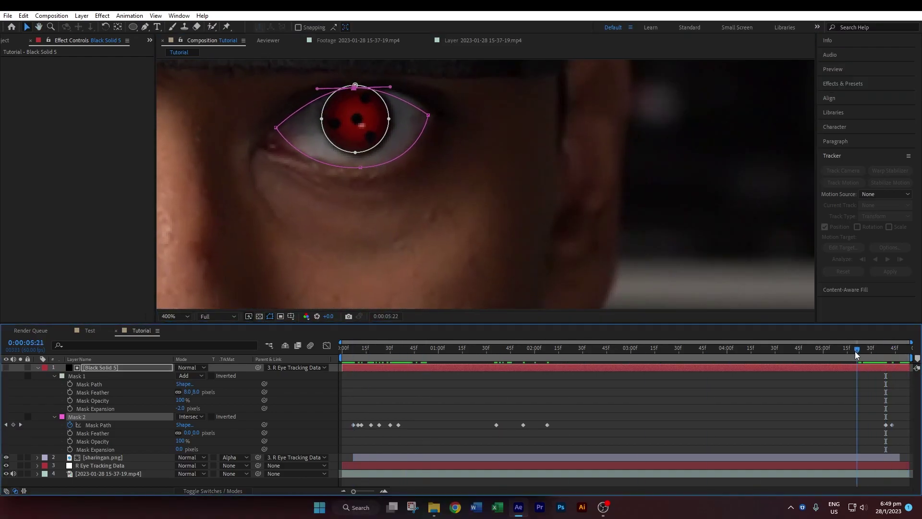
key(Page_Down)
key(Page_Down)
key(Page_Down)
key(Page_Down)
key(Page_Down)
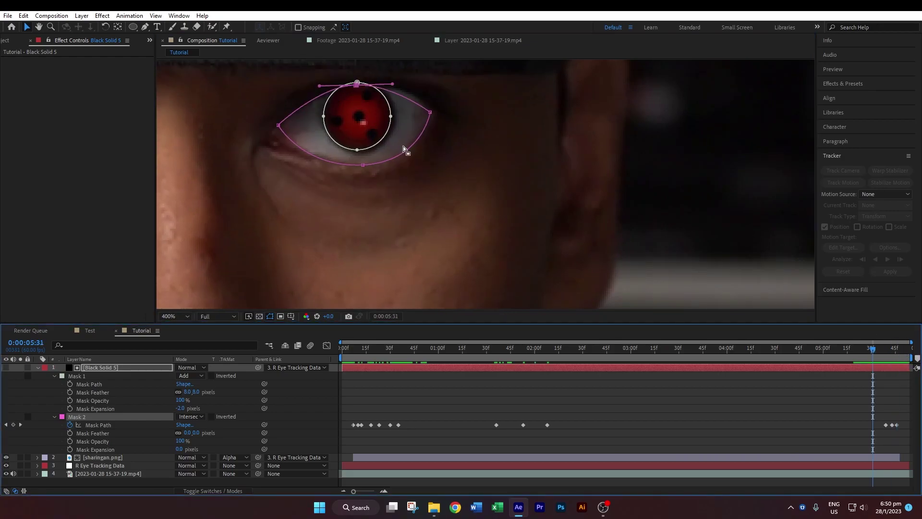
- Set Mask 2's feather to 4 pixels and preview the composition from near its start
scroll(404, 148, down, 6)
scroll(401, 147, up, 4)
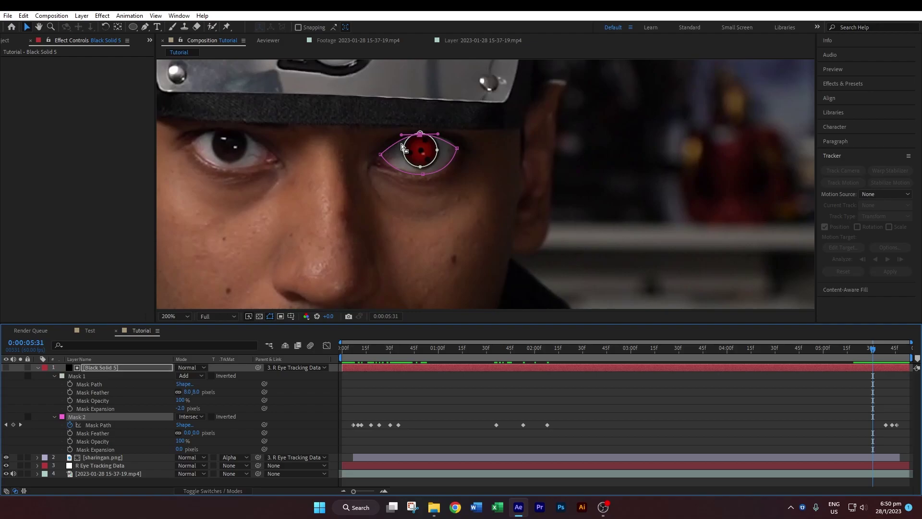
click(196, 432)
click(208, 433)
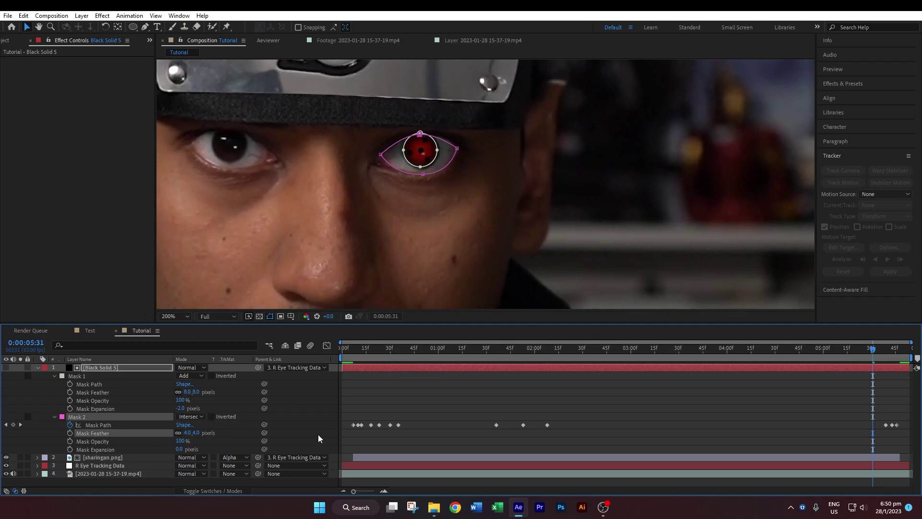
drag(349, 352, 344, 352)
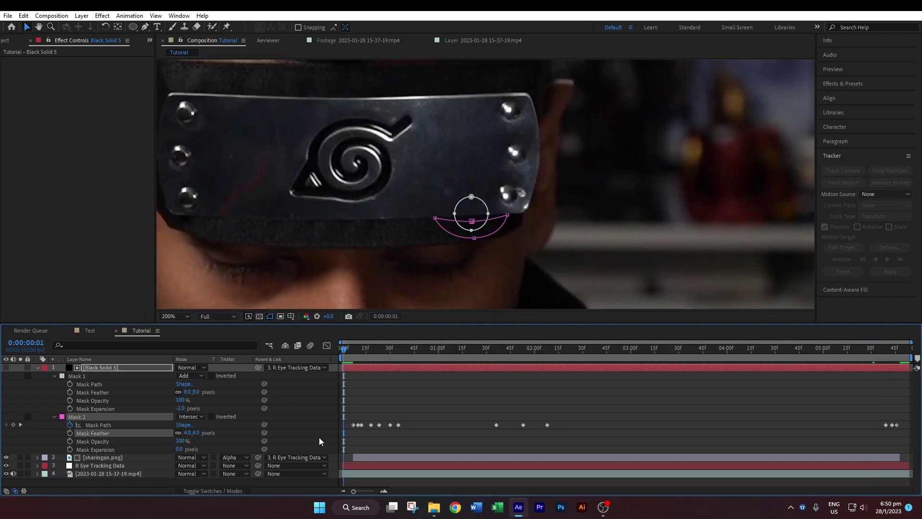
key(space)
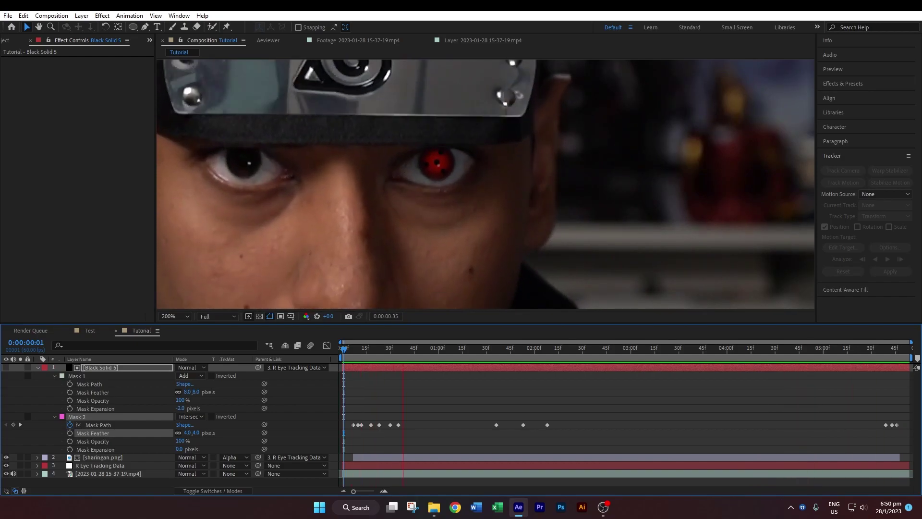
key(space)
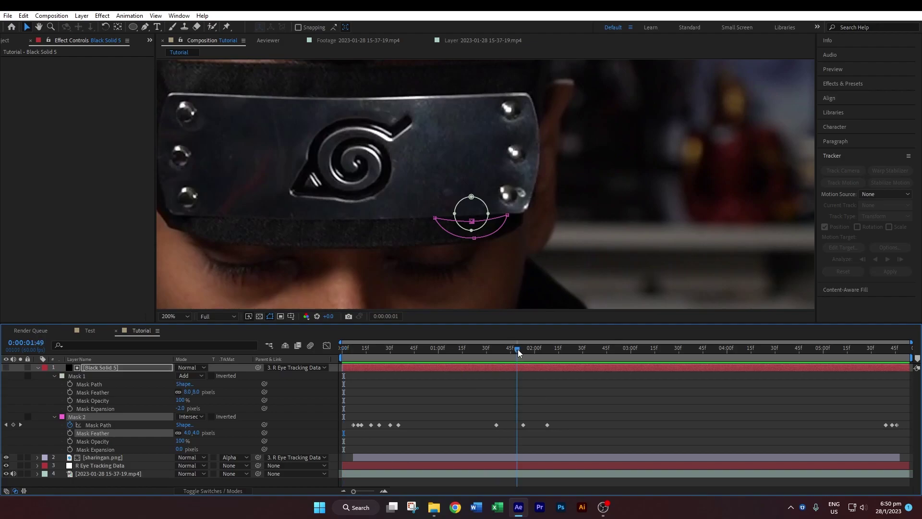
- Keyframe the sharingan.png layer's Rotation from 0 at 0:00:00:07 to 2 full revolutions at 0:00:05:47
click(539, 353)
click(110, 458)
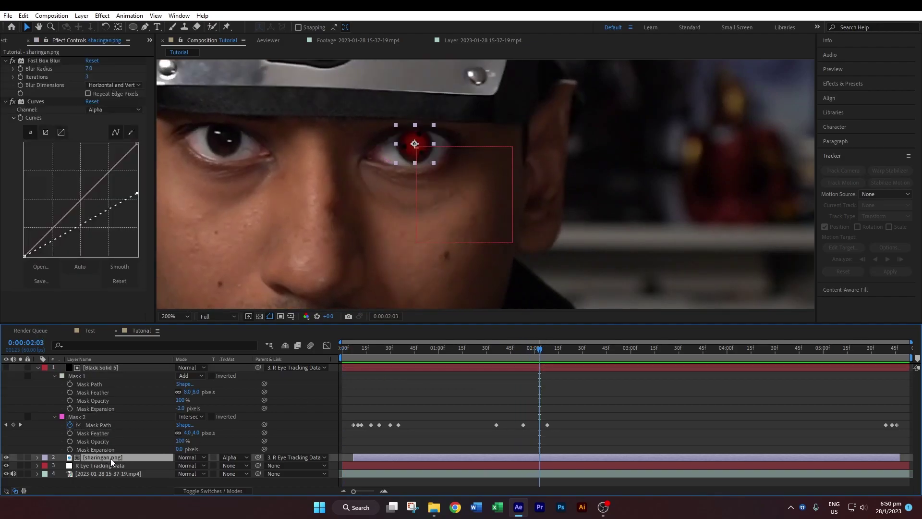
key(r)
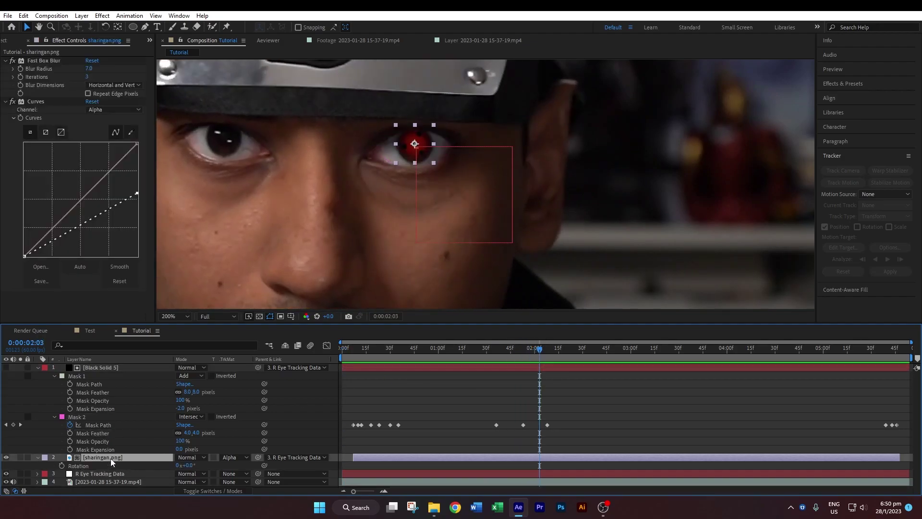
drag(399, 352, 353, 356)
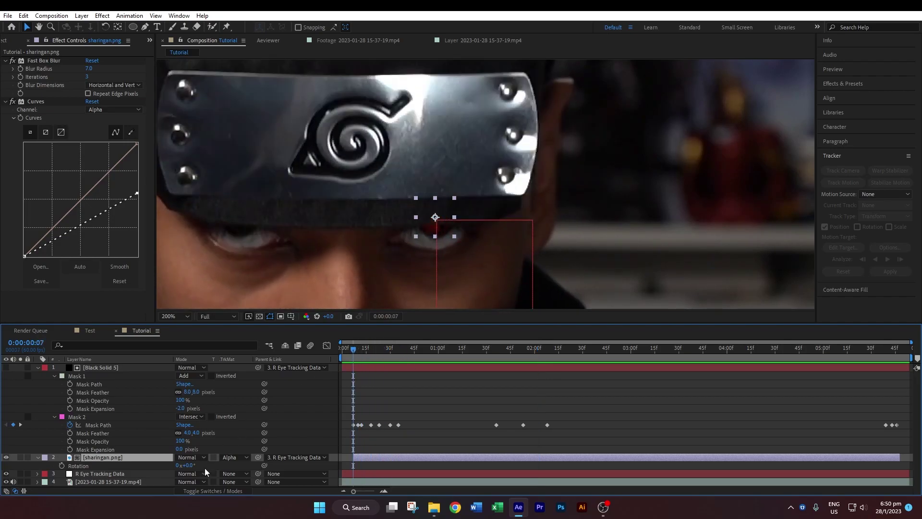
click(61, 466)
drag(625, 350, 898, 353)
click(178, 466)
text(2)
key(Return)
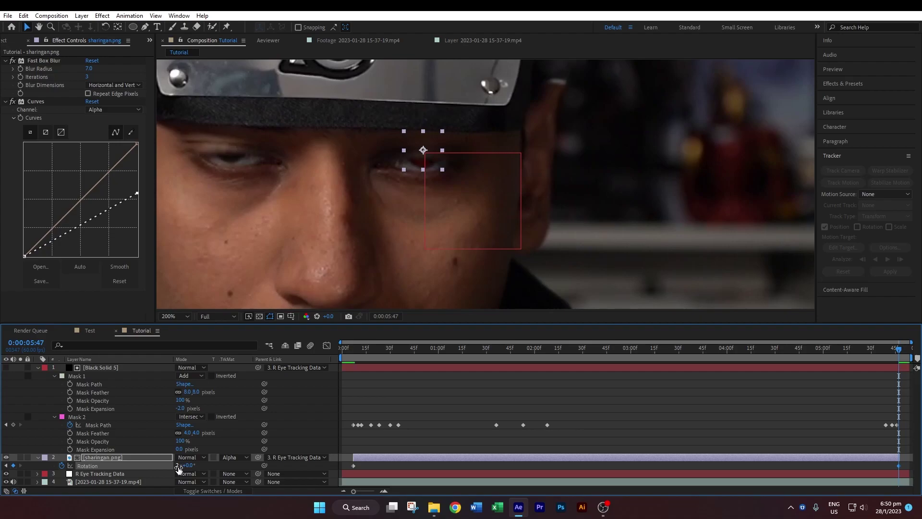
- Play back the composition to check the rotating Sharingan up close and in the full frame
key(space)
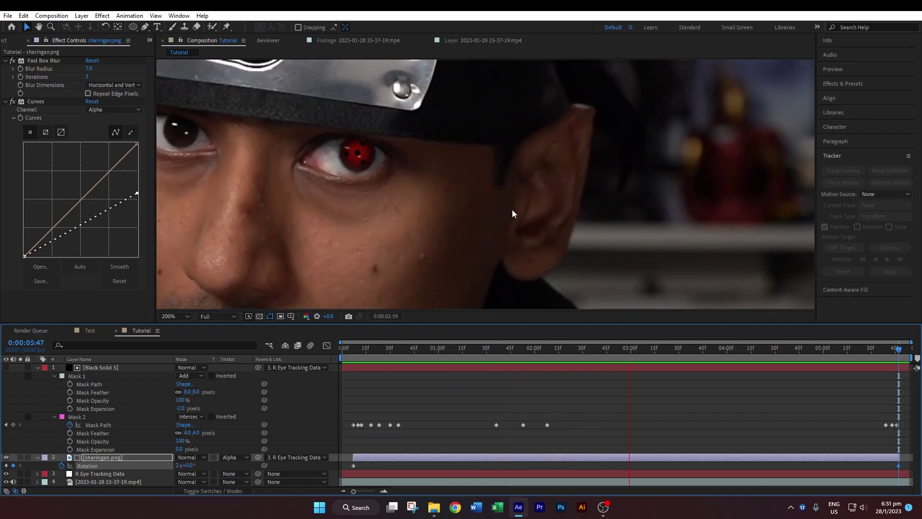
scroll(512, 212, down, 4)
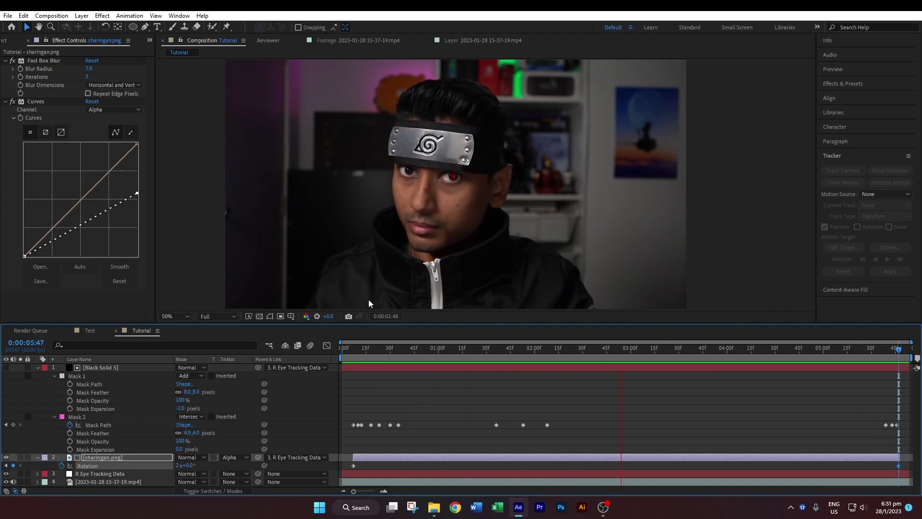
key(space)
- Collapse the properties of all layers and add a new adjustment layer above them
click(101, 368)
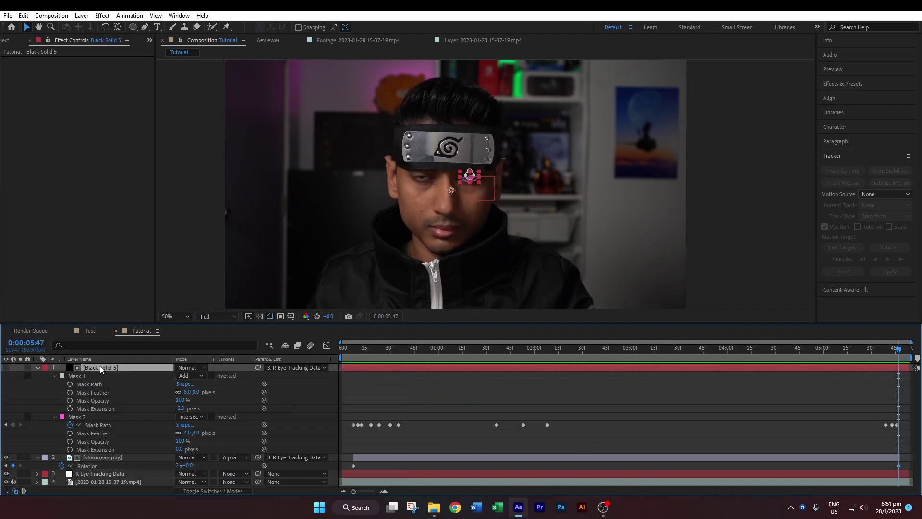
key(ctrl+a)
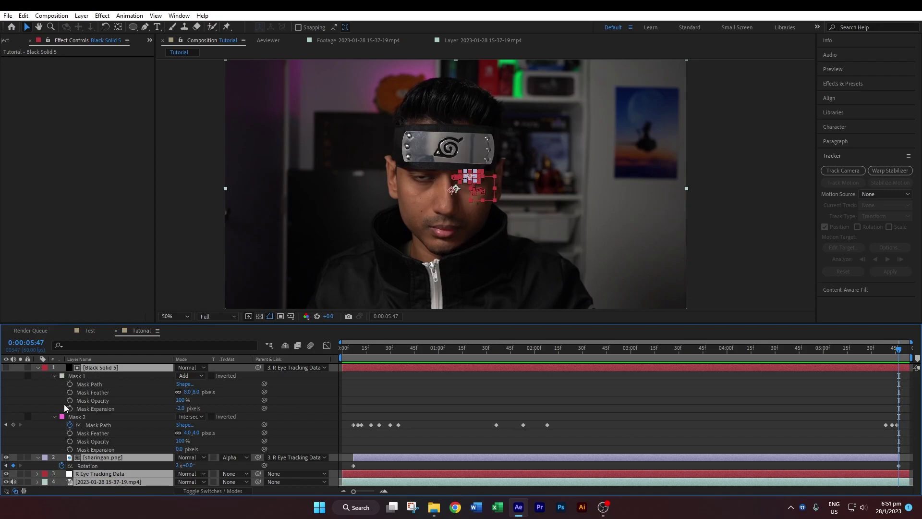
click(38, 459)
click(161, 428)
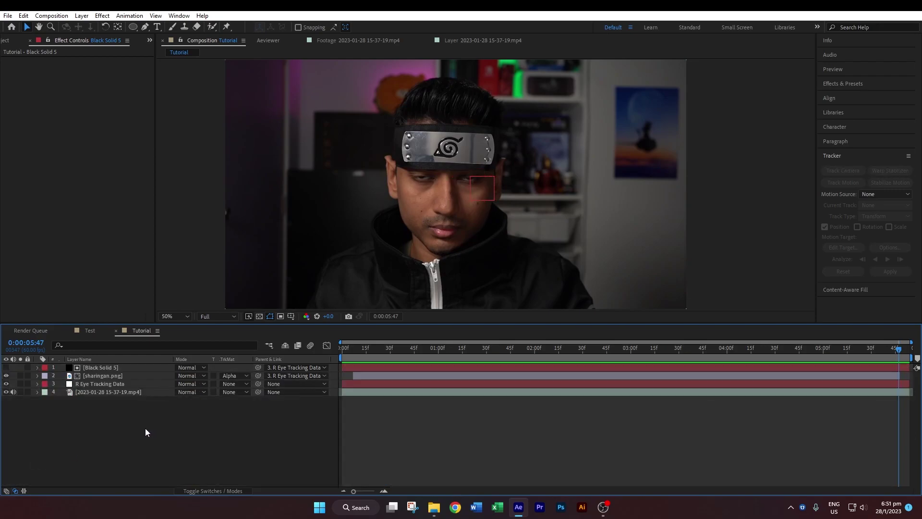
right_click(145, 428)
mouse_move(220, 310)
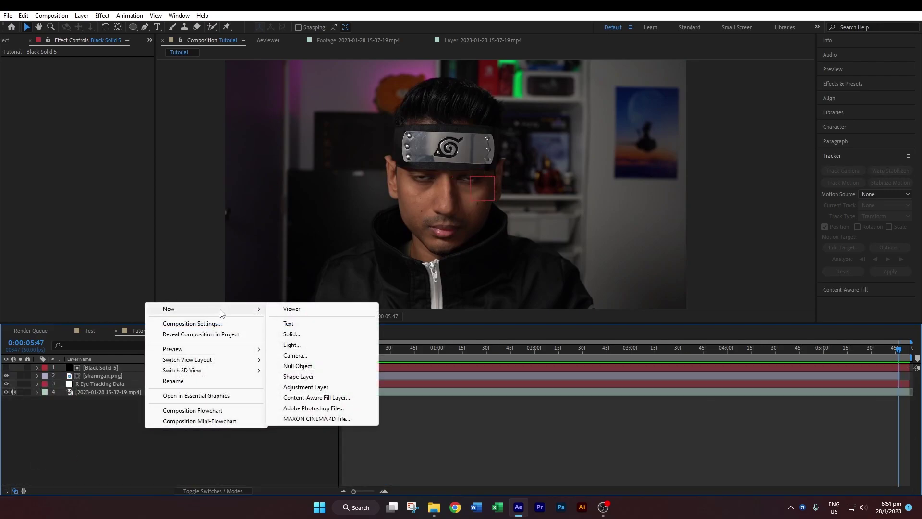
click(332, 388)
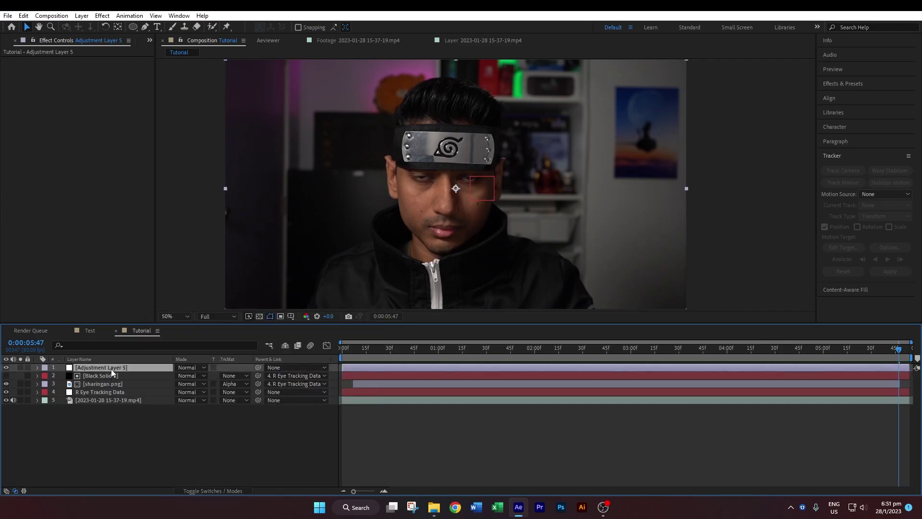
- Apply a Brightness & Contrast effect to the adjustment layer and set Brightness to 28
right_click(52, 146)
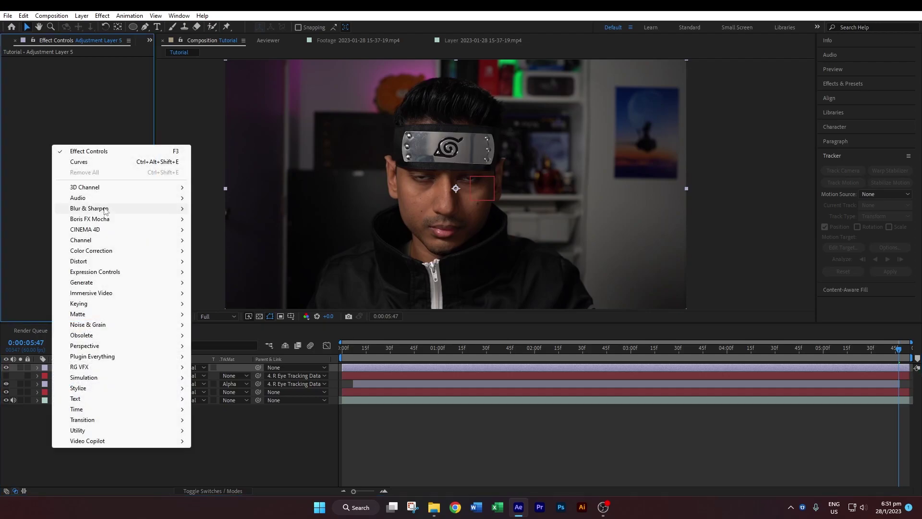
mouse_move(105, 210)
mouse_move(144, 251)
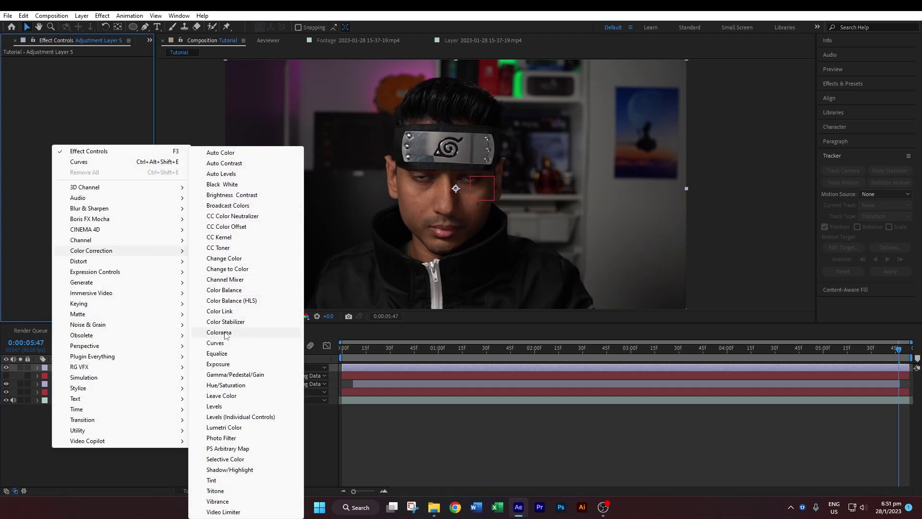
click(232, 194)
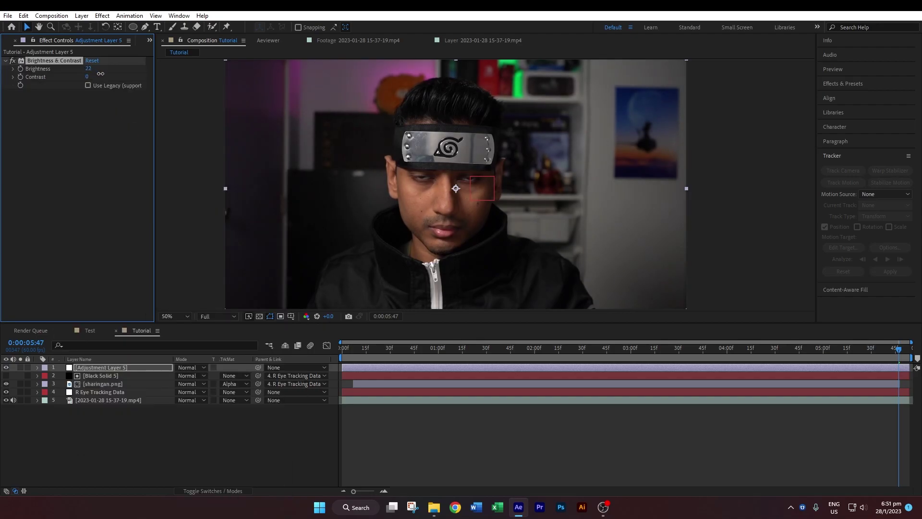
- Add an Exposure color correction effect to the adjustment layer
right_click(73, 159)
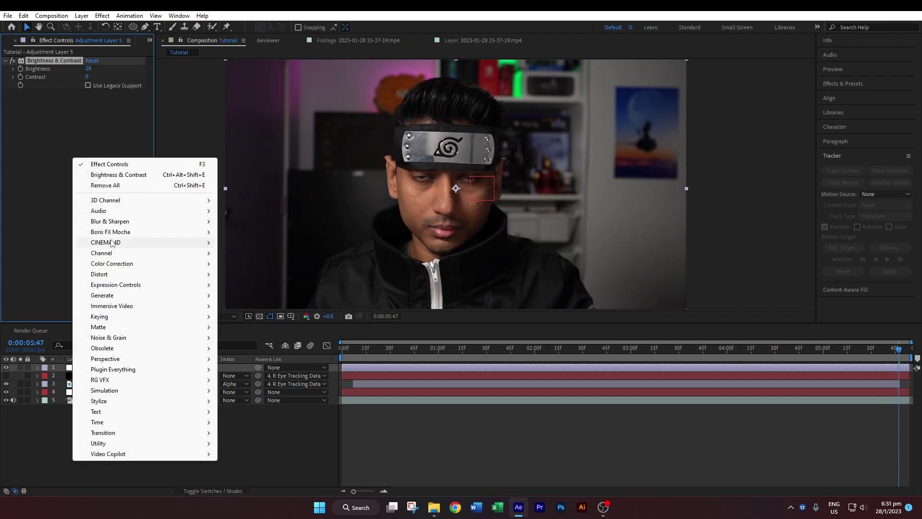
mouse_move(121, 268)
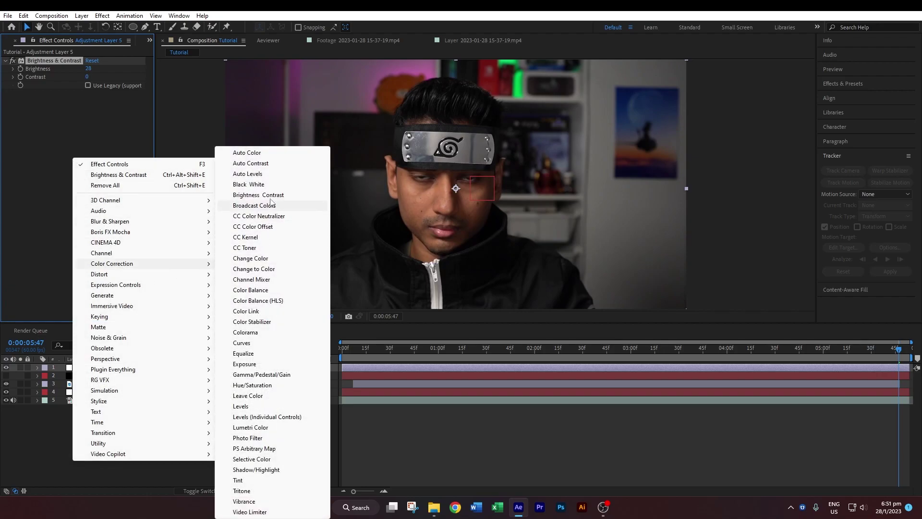
click(244, 363)
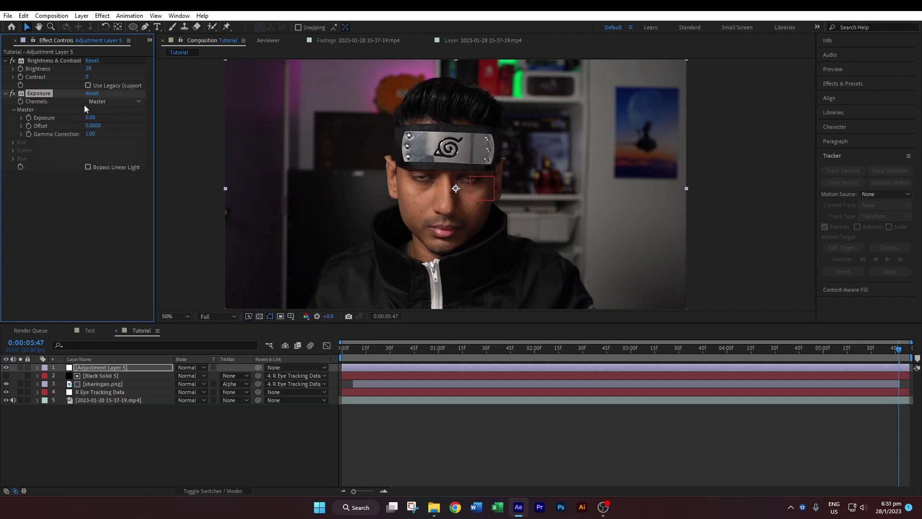
- Set the Exposure effect's master Exposure to 0.53 and add a Levels color correction effect to the adjustment layer
drag(96, 117, 111, 118)
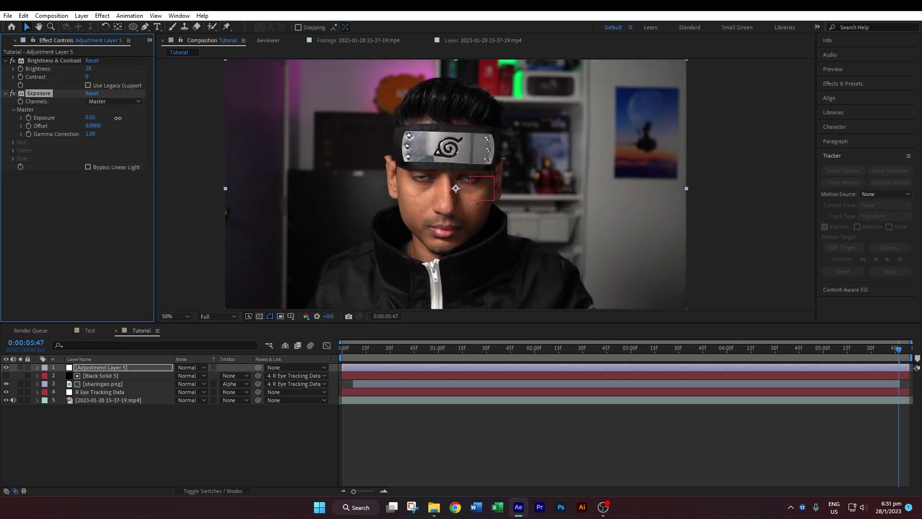
right_click(95, 203)
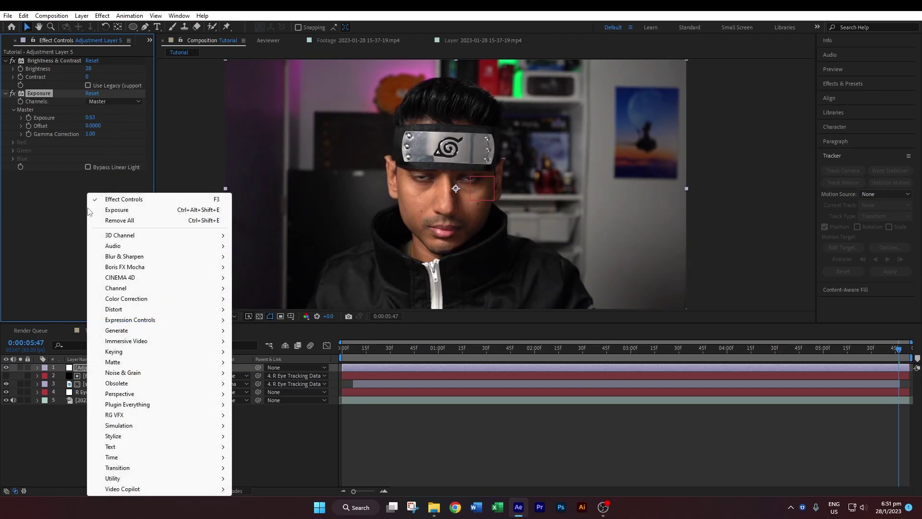
mouse_move(133, 260)
mouse_move(129, 298)
click(269, 407)
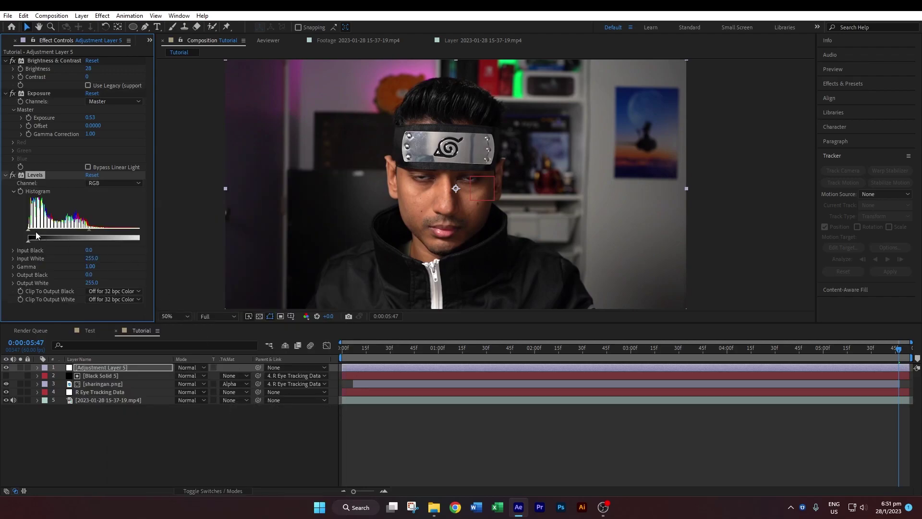
- Set the Levels effect's Input Black to 11.0 and Input White to 221.9, and play back the graded composition
drag(30, 234, 34, 233)
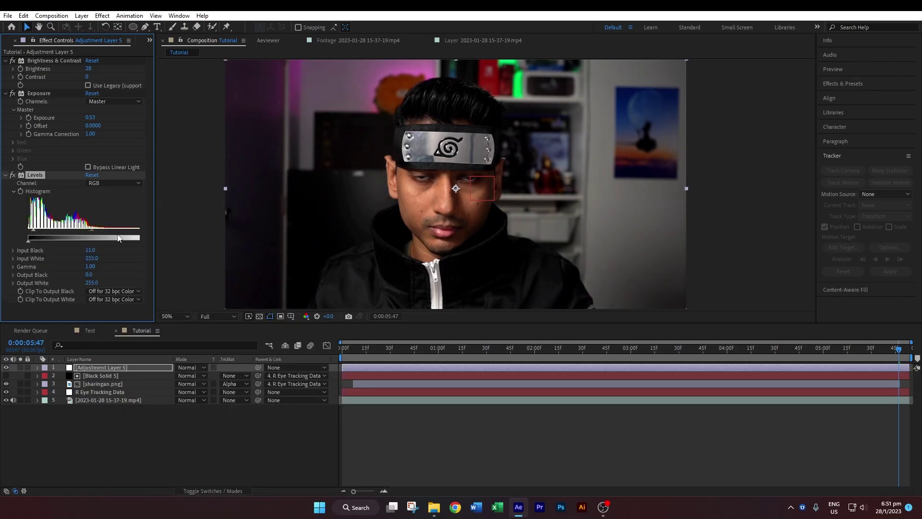
mouse_move(95, 258)
mouse_down()
mouse_move(76, 258)
mouse_move(90, 260)
mouse_up()
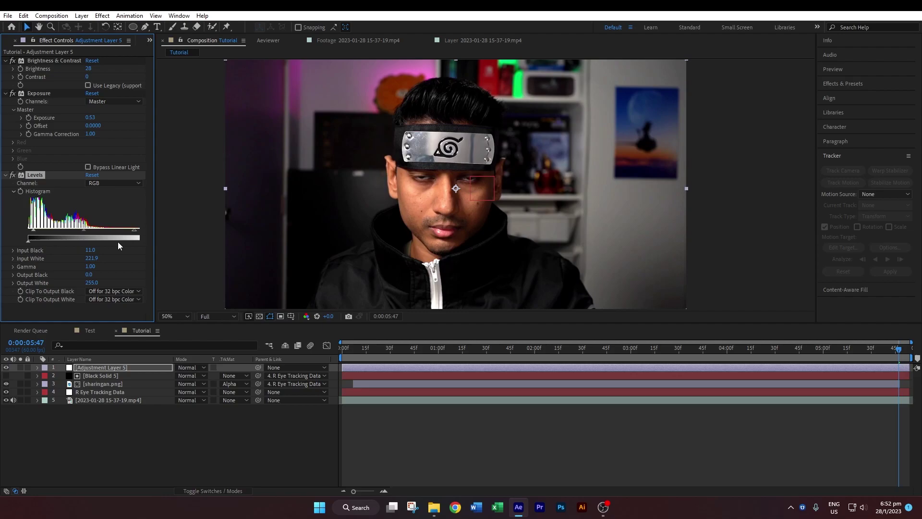
key(space)
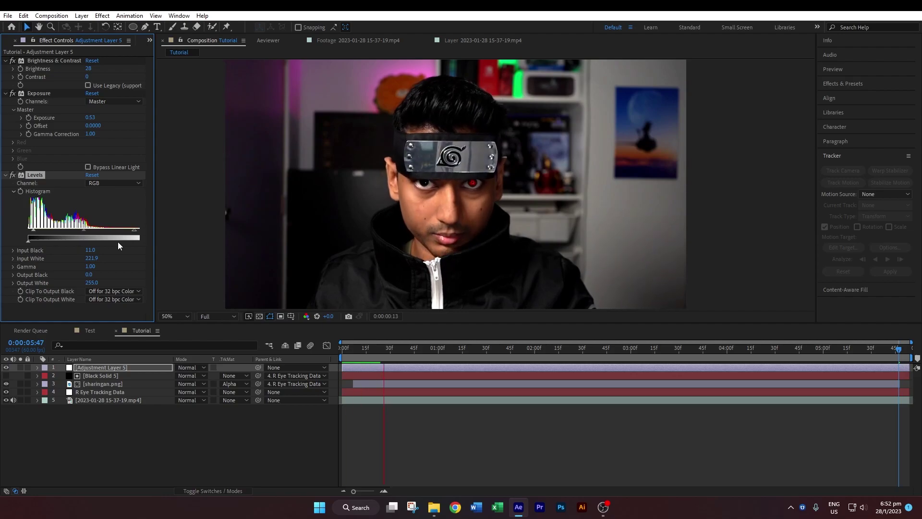